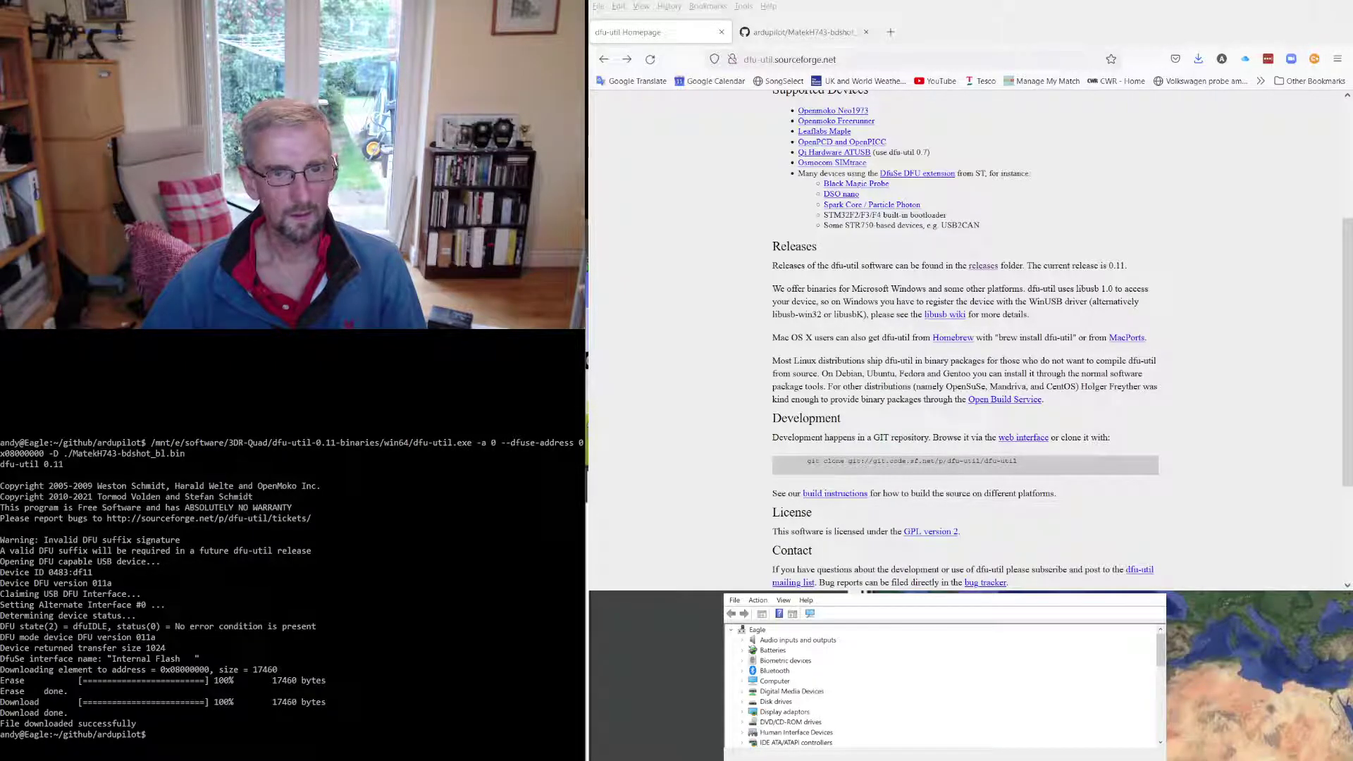
Step: Browse the dfu-util releases file listing, then return to the dfu-util homepage
left_click(720, 62)
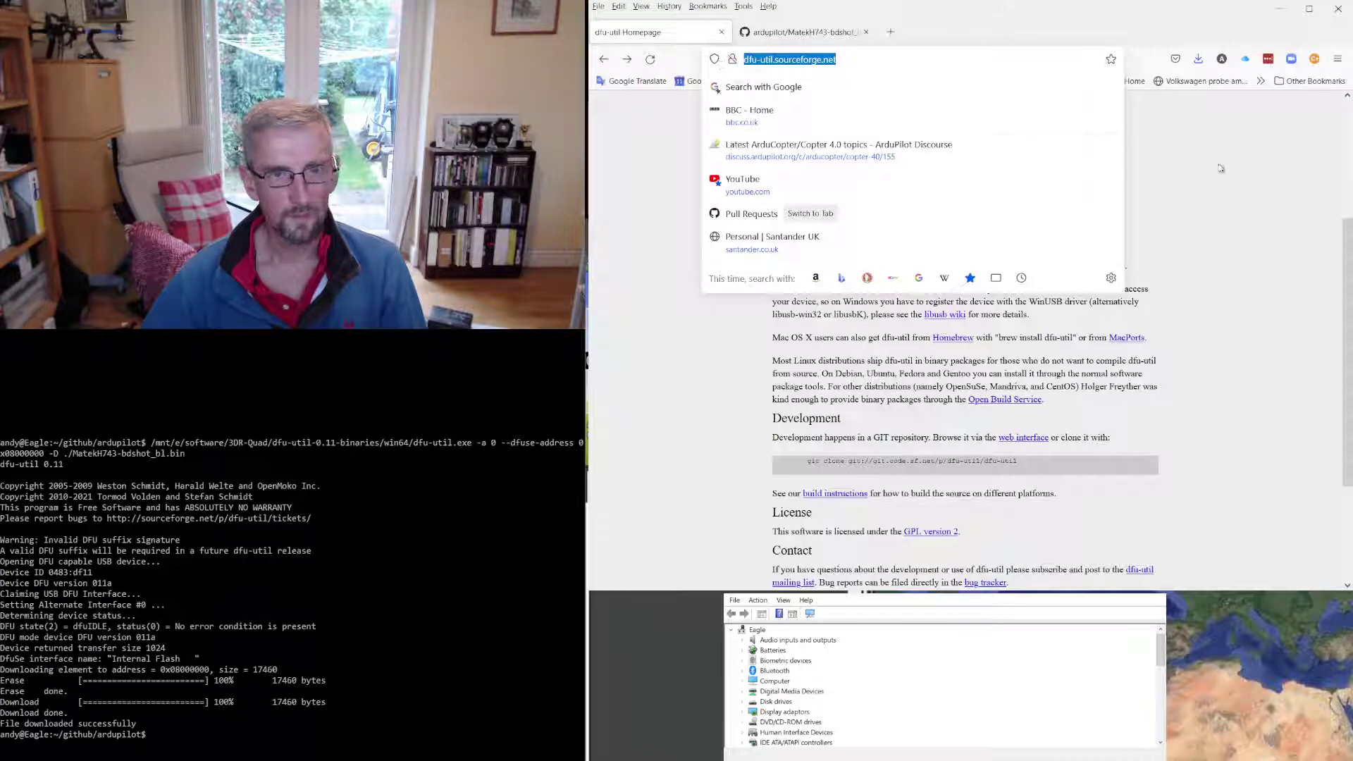
left_click(1244, 172)
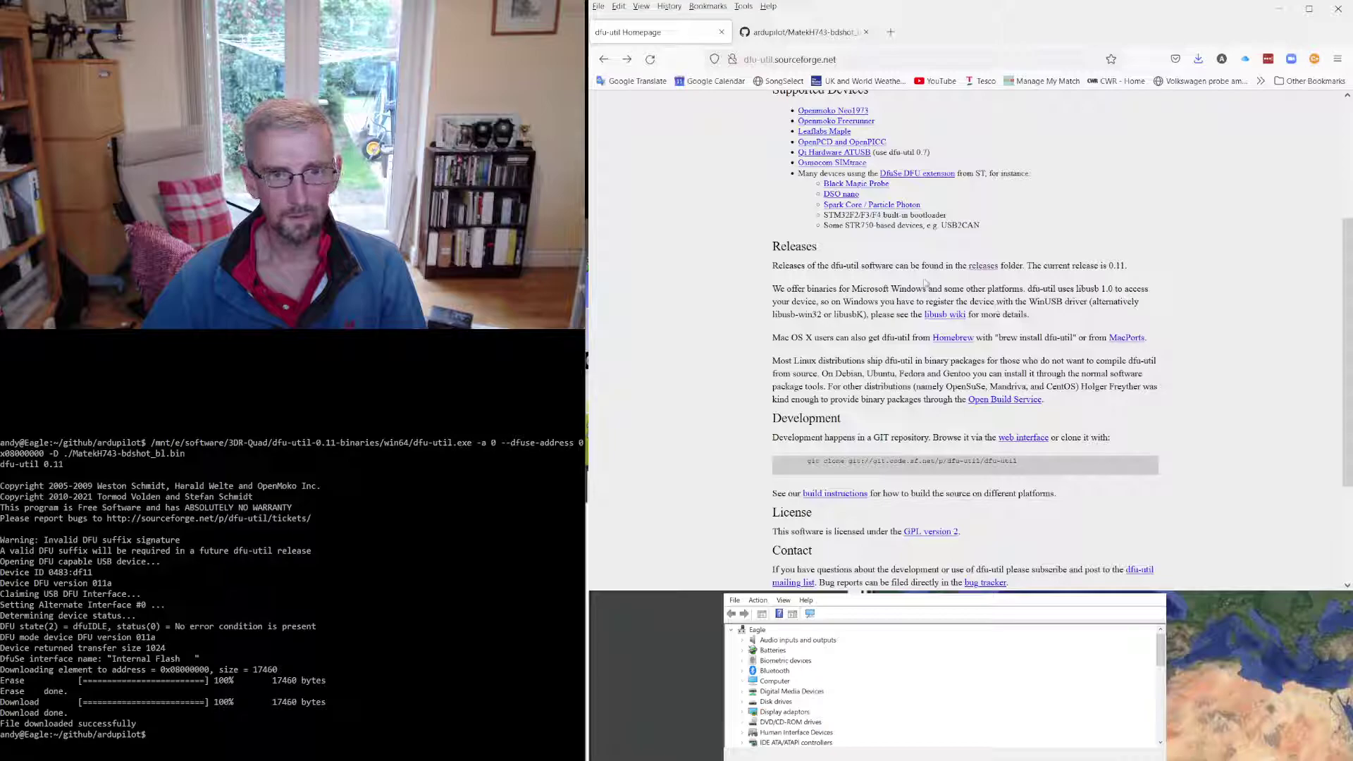
left_click(989, 269)
scroll(988, 272, "down", 5)
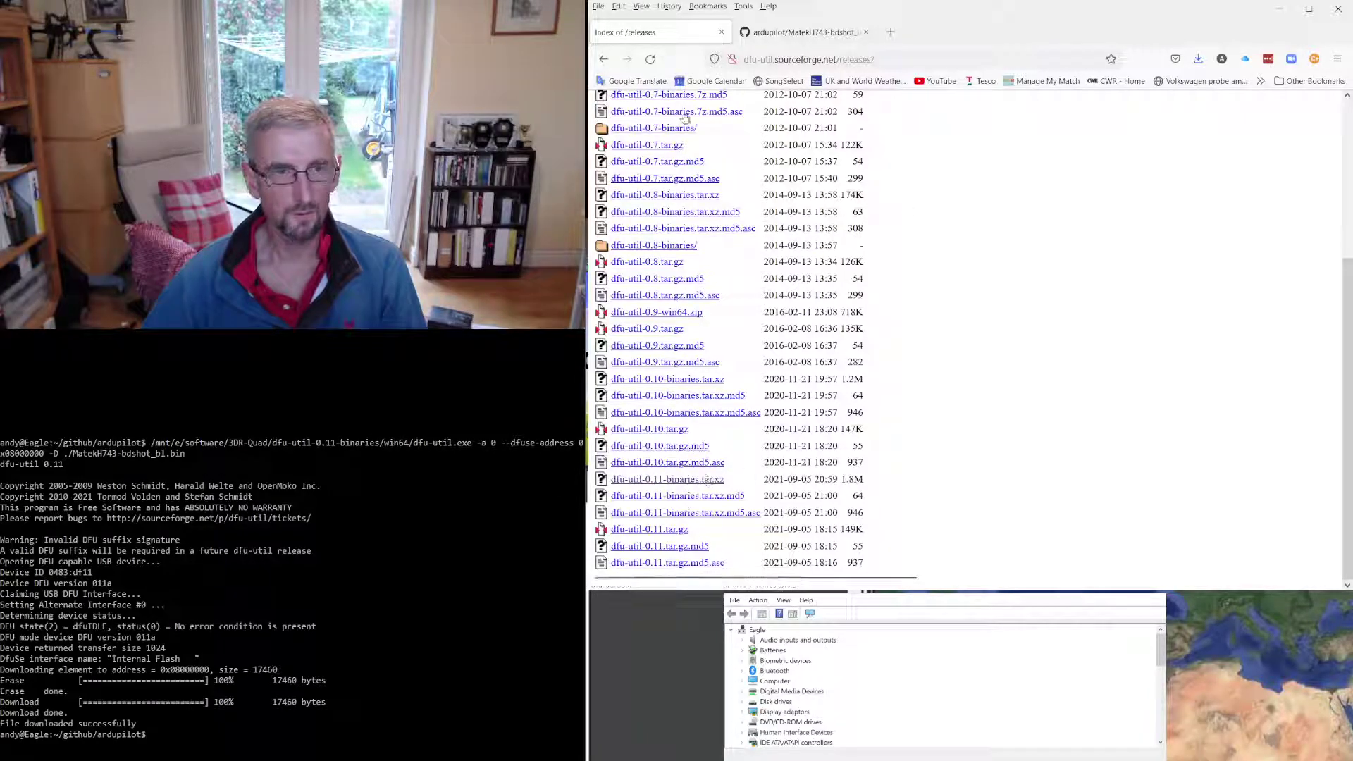
left_click(604, 62)
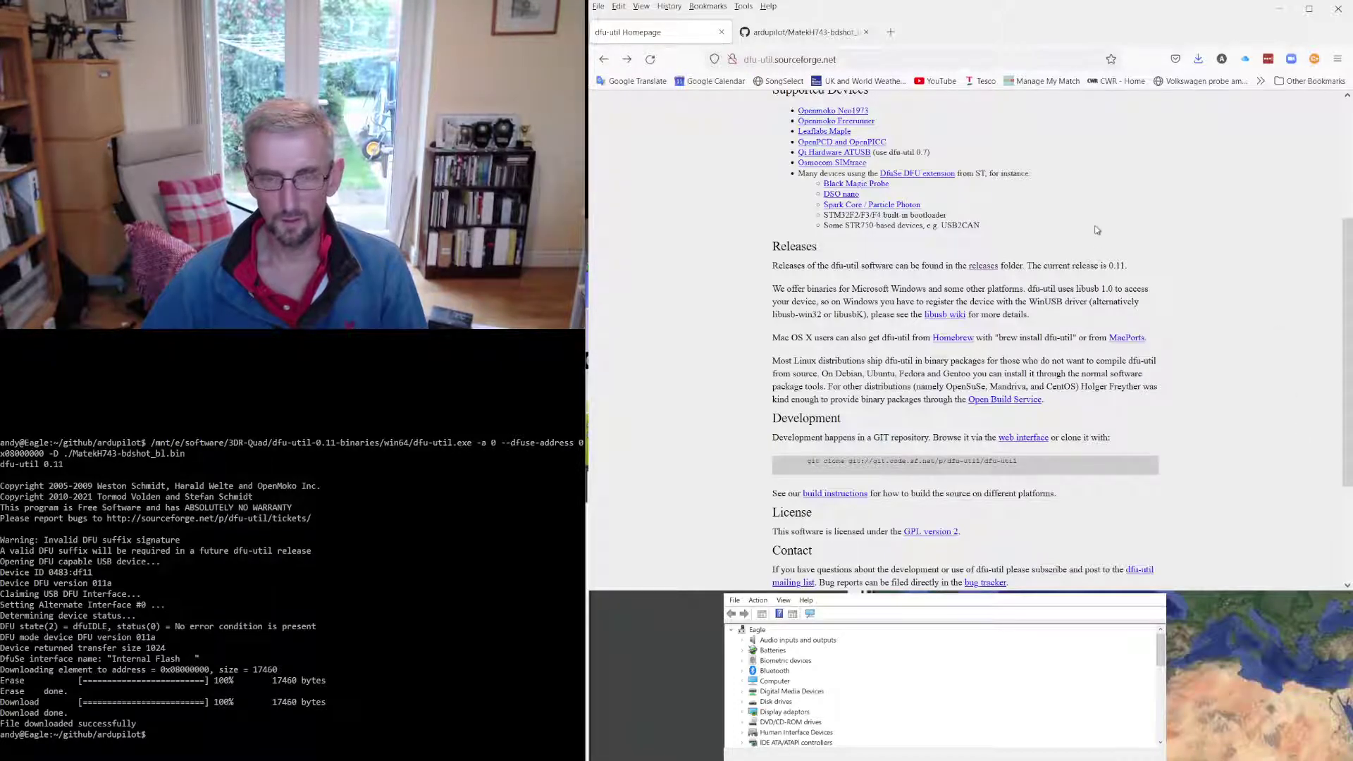
Step: On the ArduPilot GitHub page, open the ardupilot repository's Tools/bootloaders folder
left_click(807, 33)
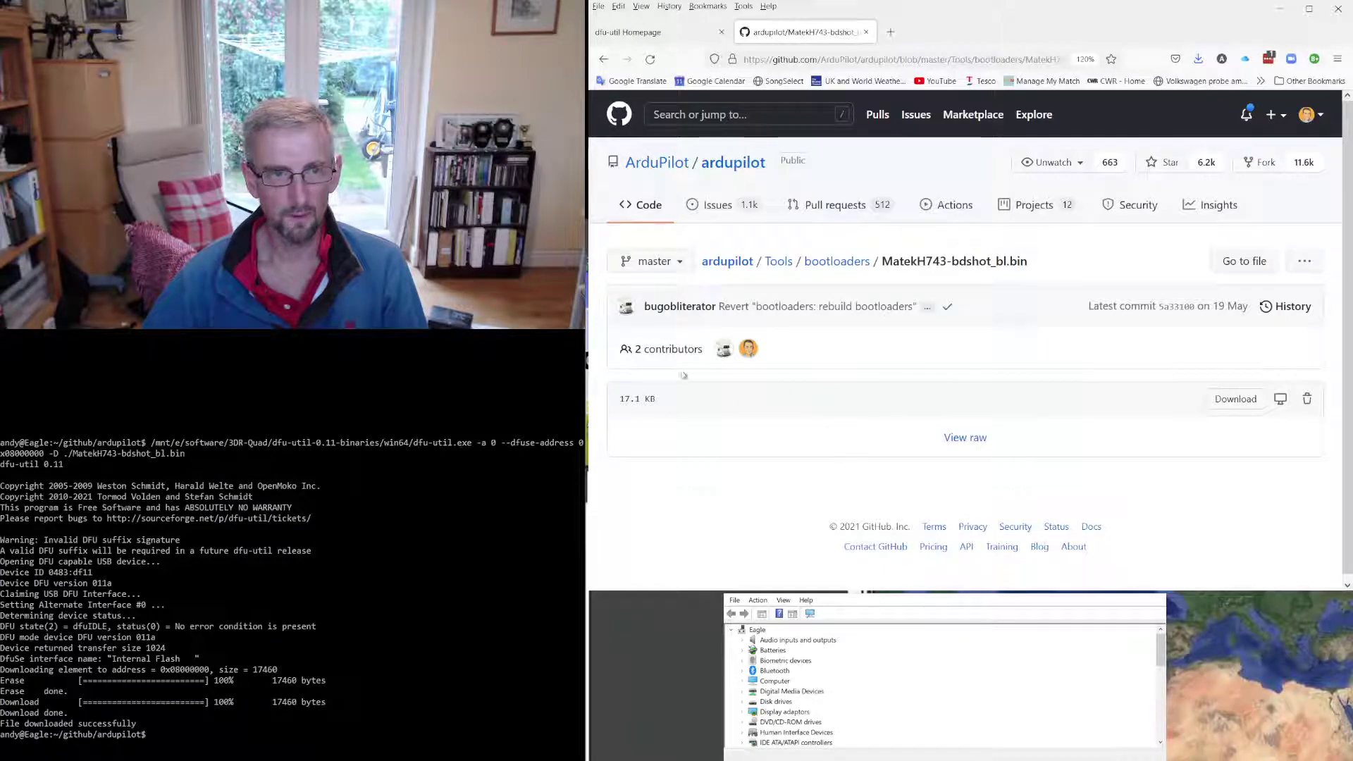
mouse_move(652, 168)
left_click(733, 163)
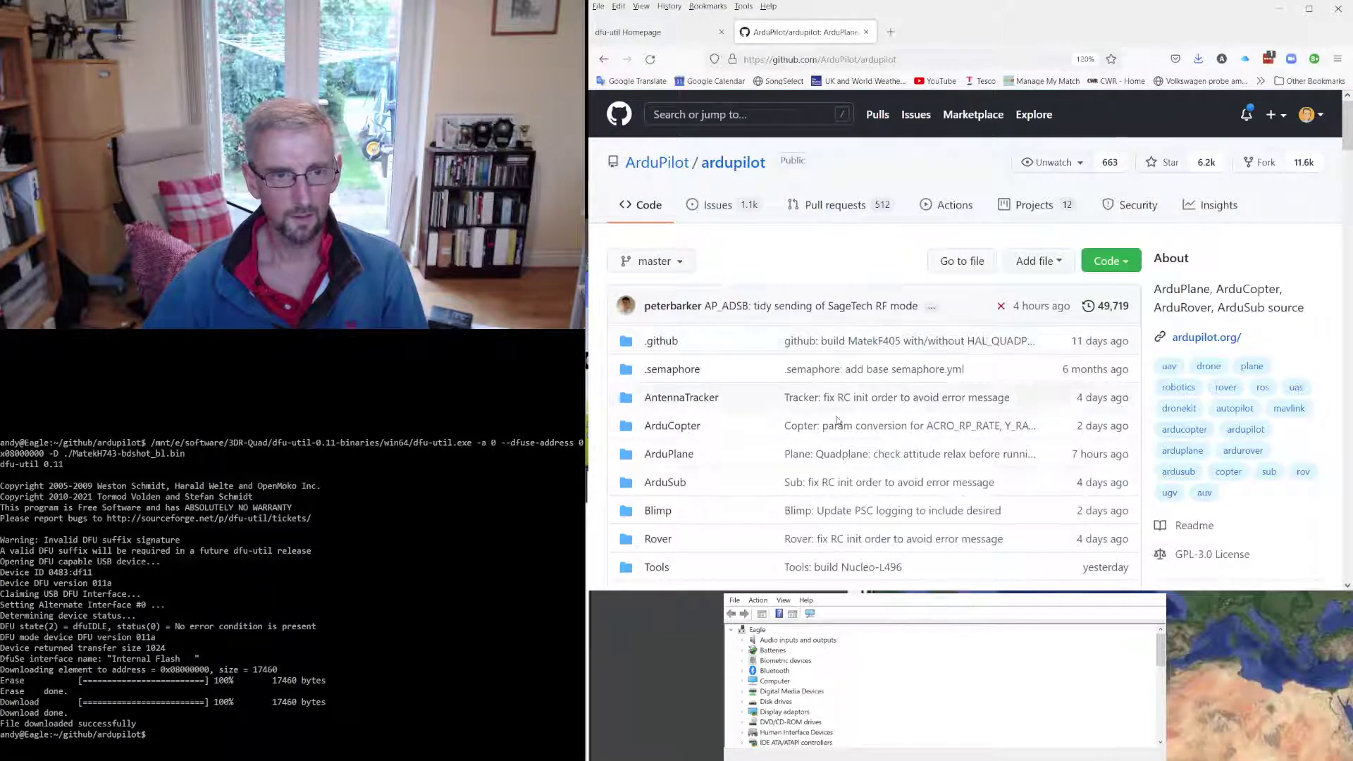
scroll(837, 421, "down", 2)
left_click(655, 405)
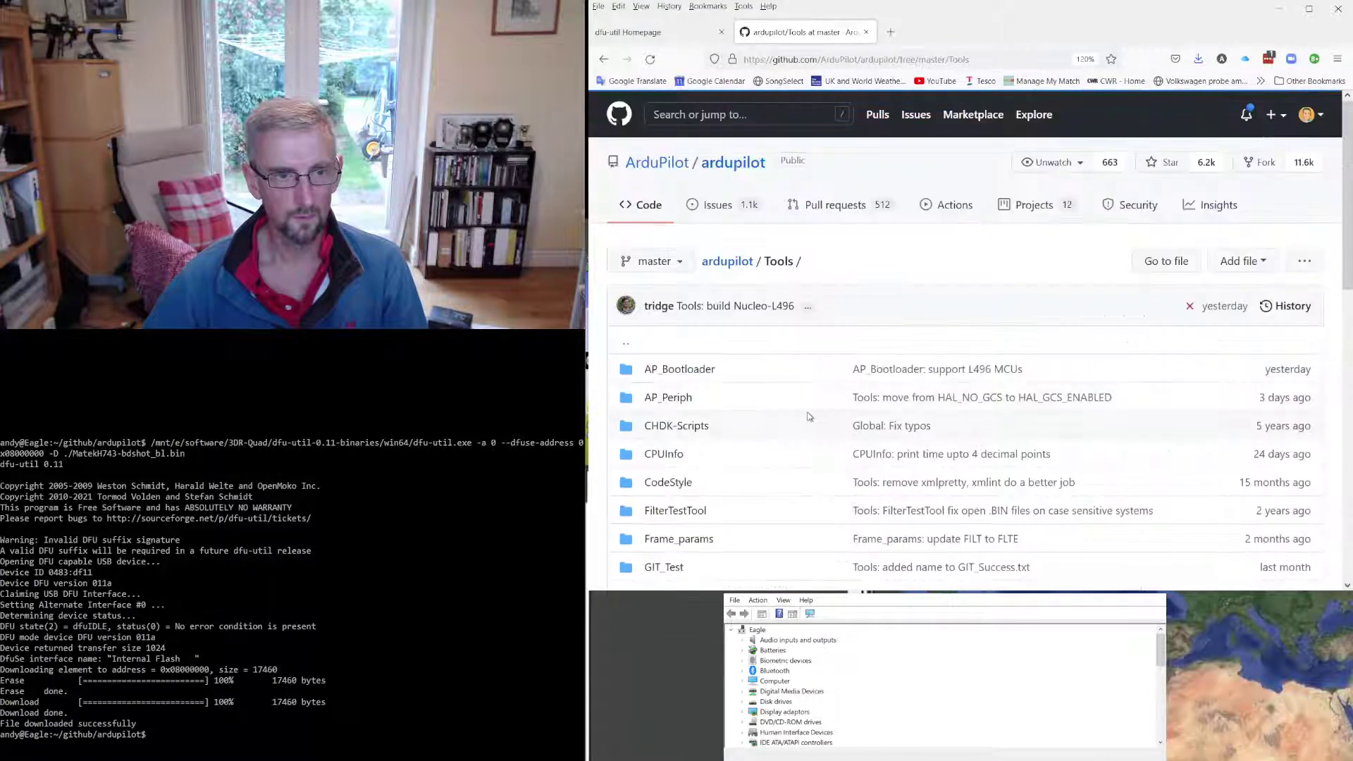
scroll(808, 416, "down", 6)
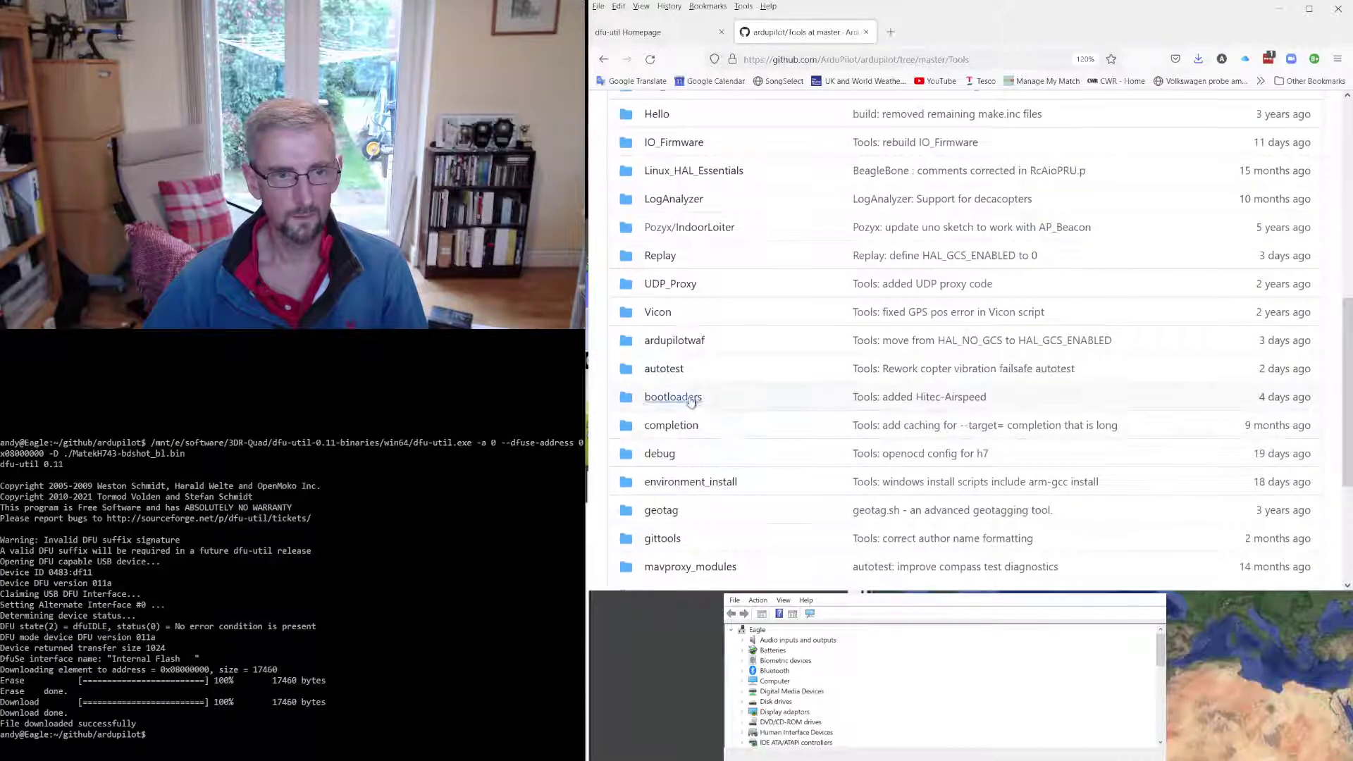
left_click(673, 397)
Step: Find MatekH743-bdshot_bl.bin in the bootloaders list and open its file page
scroll(914, 340, "down", 15)
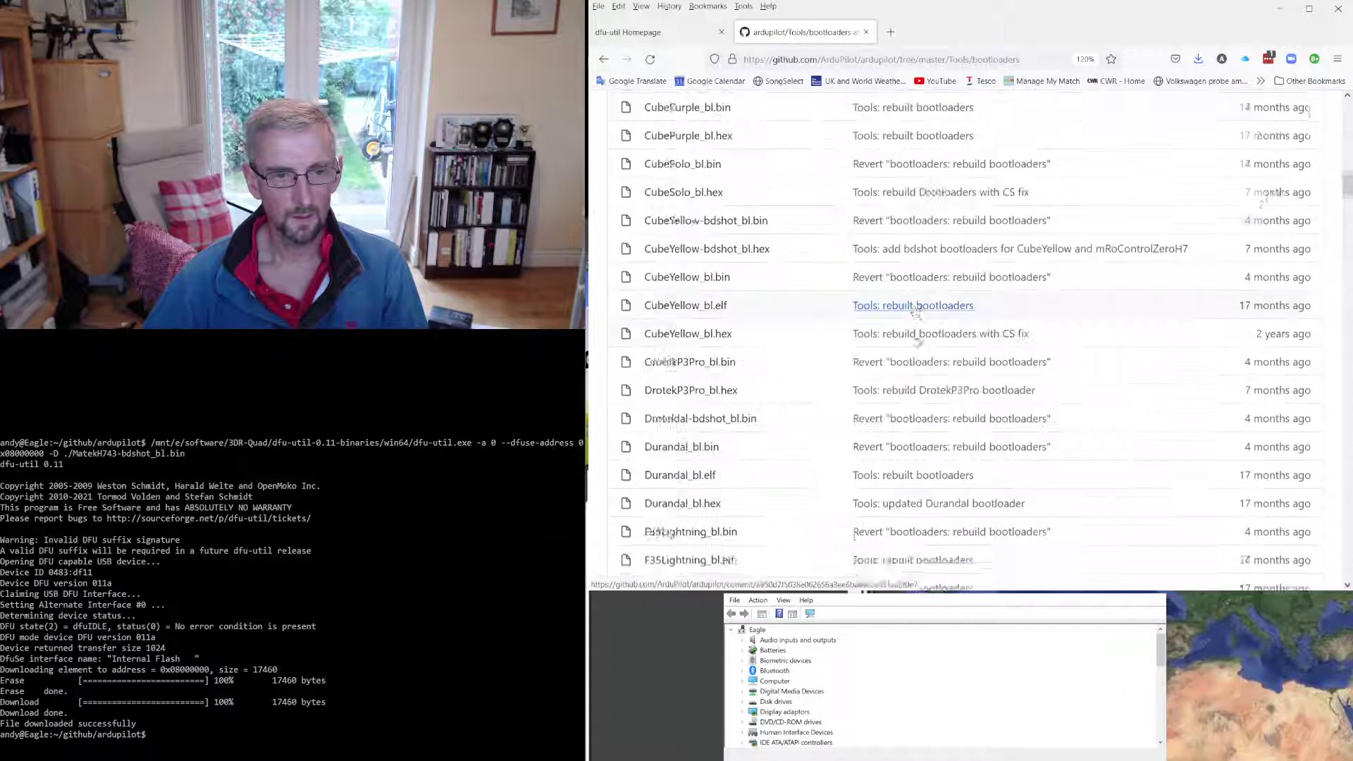
scroll(915, 341, "down", 20)
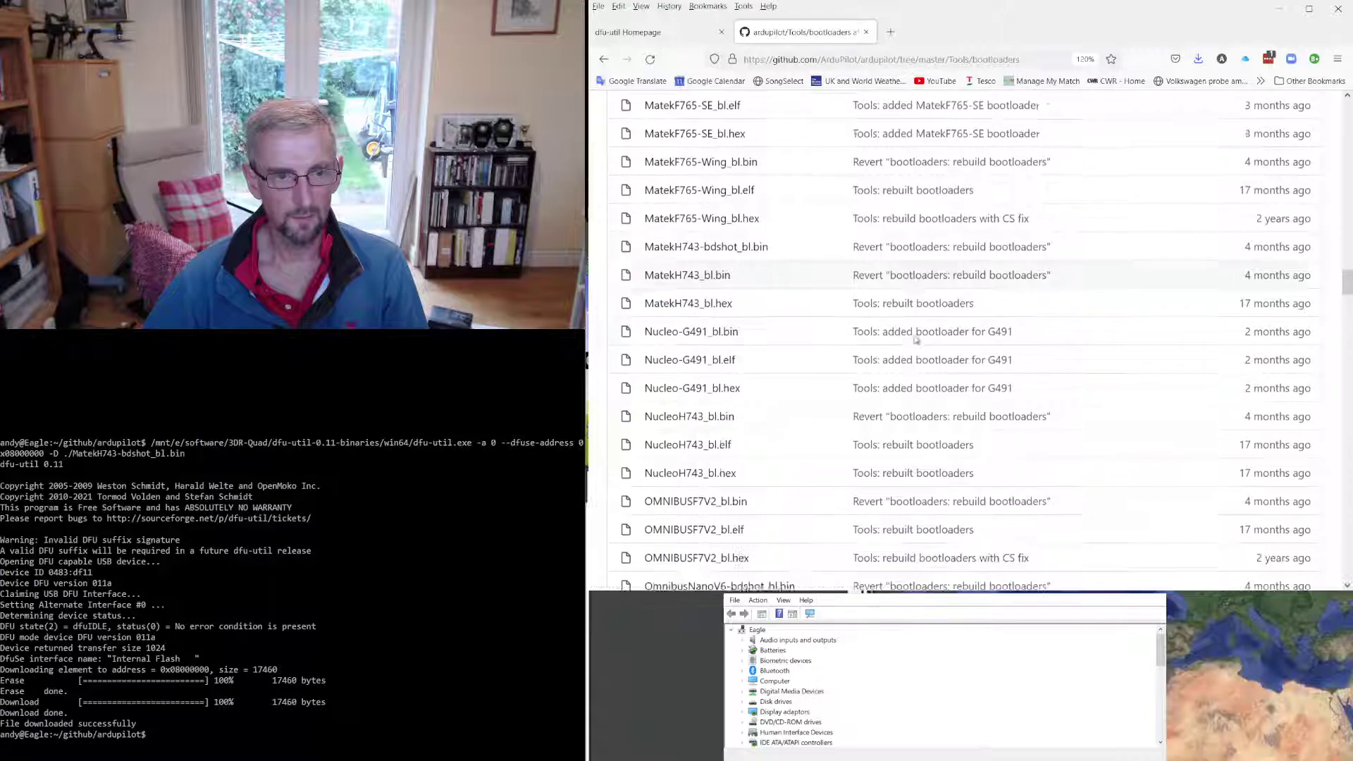
scroll(916, 341, "down", 5)
scroll(916, 342, "up", 5)
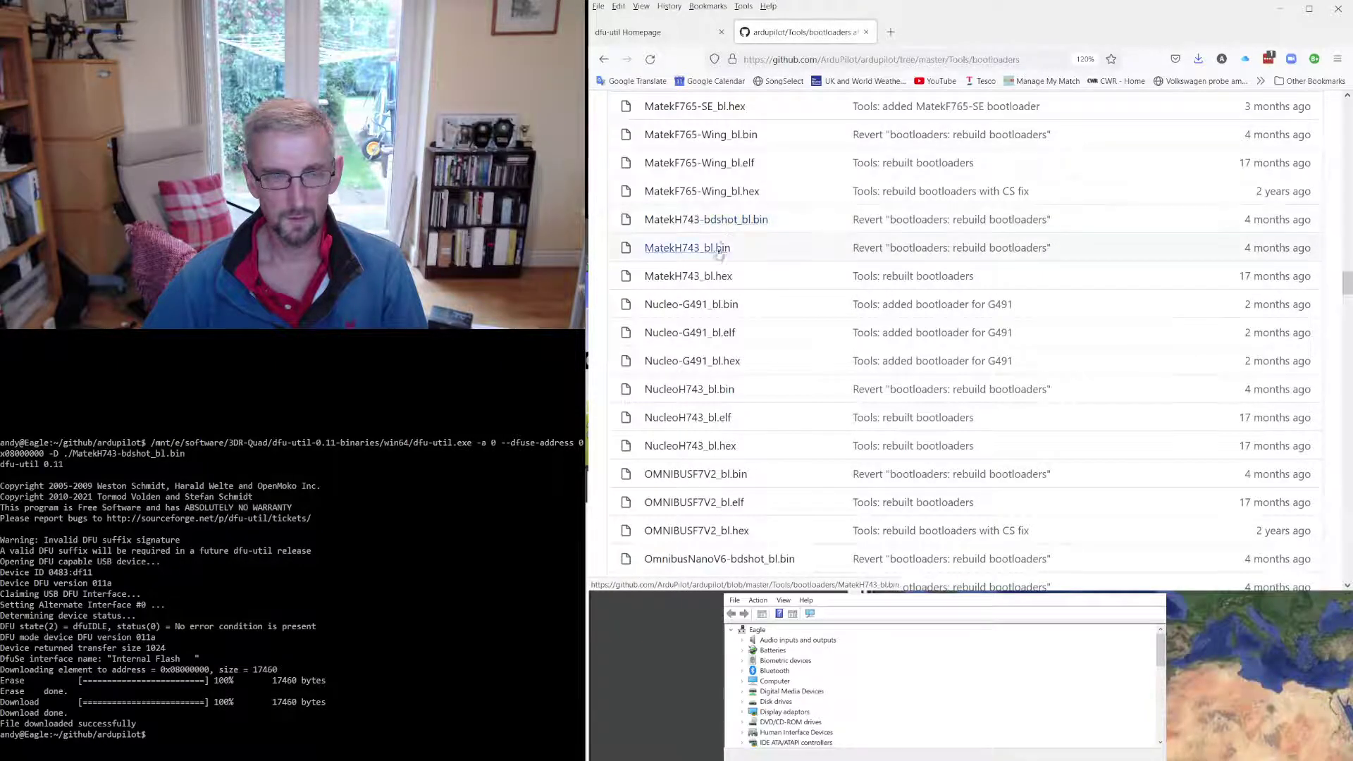
left_click(735, 224)
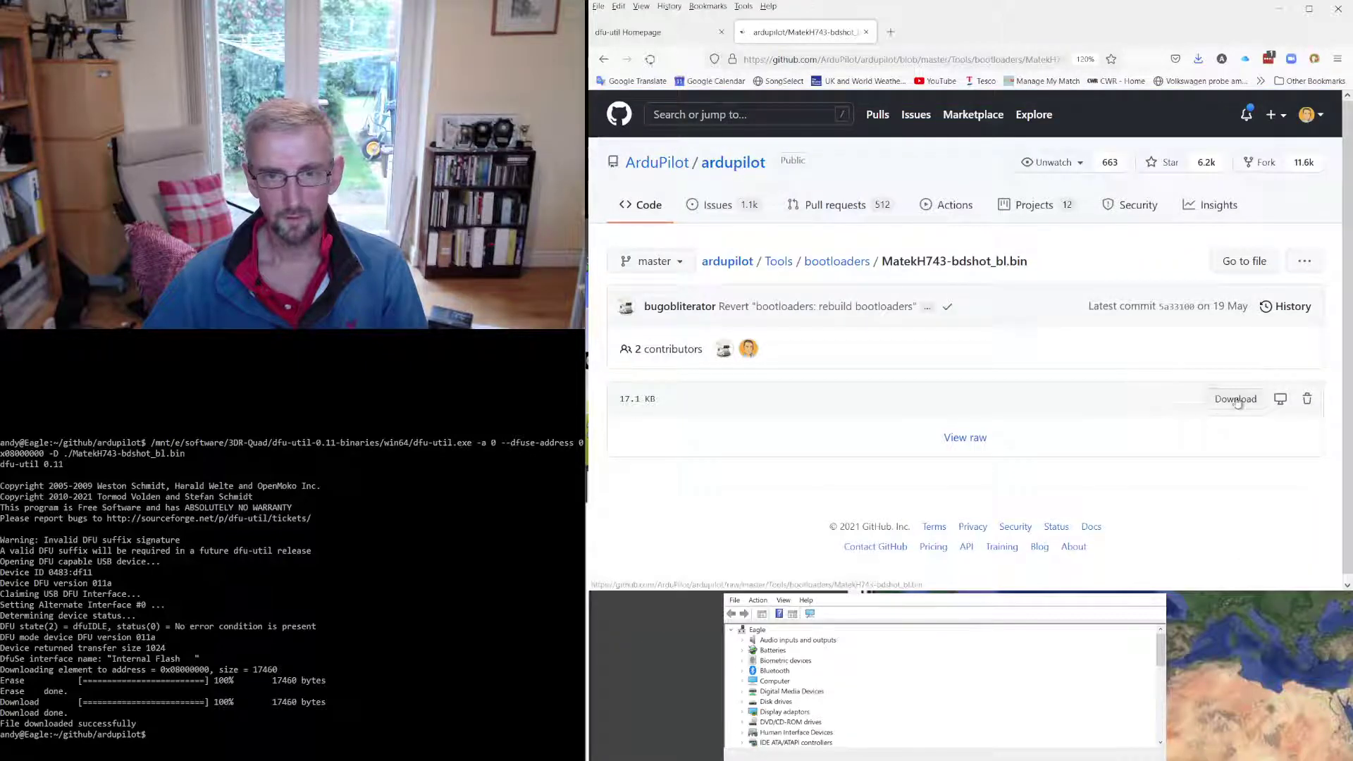
Step: Download the 17.1 KB MatekH743-bdshot_bl.bin bootloader from its GitHub file page
left_click(1236, 400)
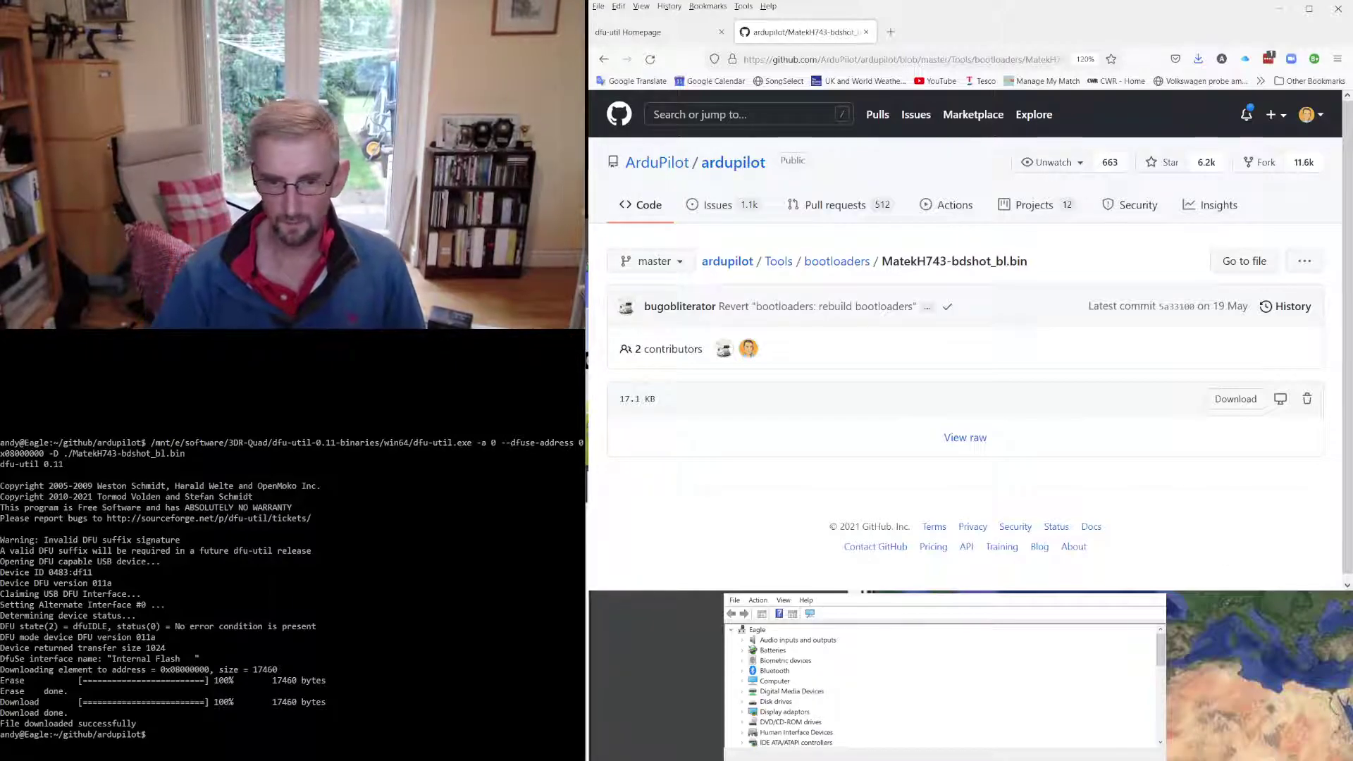
Step: Re-run the previous dfu-util command to write MatekH743-bdshot_bl.bin at 0x08000000
left_click(266, 595)
key("Return")
key("Return")
key("Return")
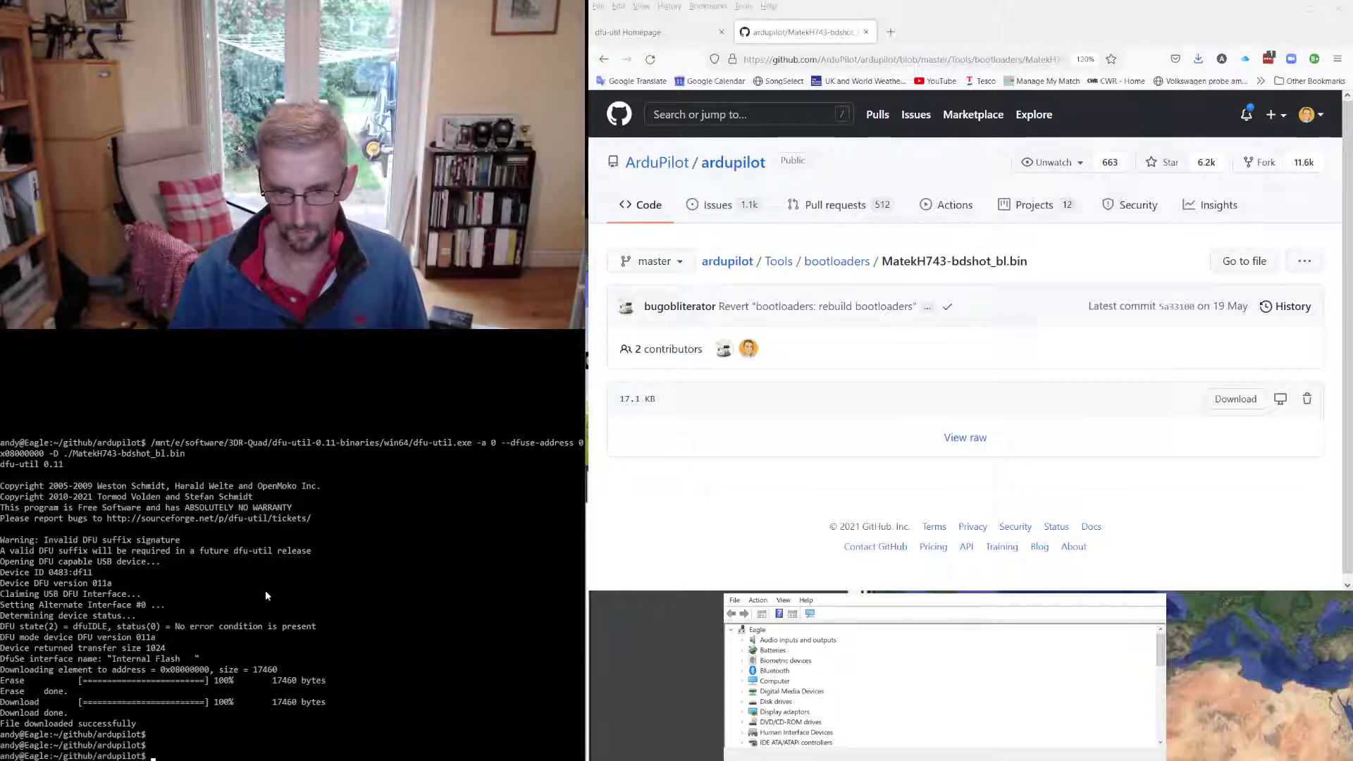
key("Up")
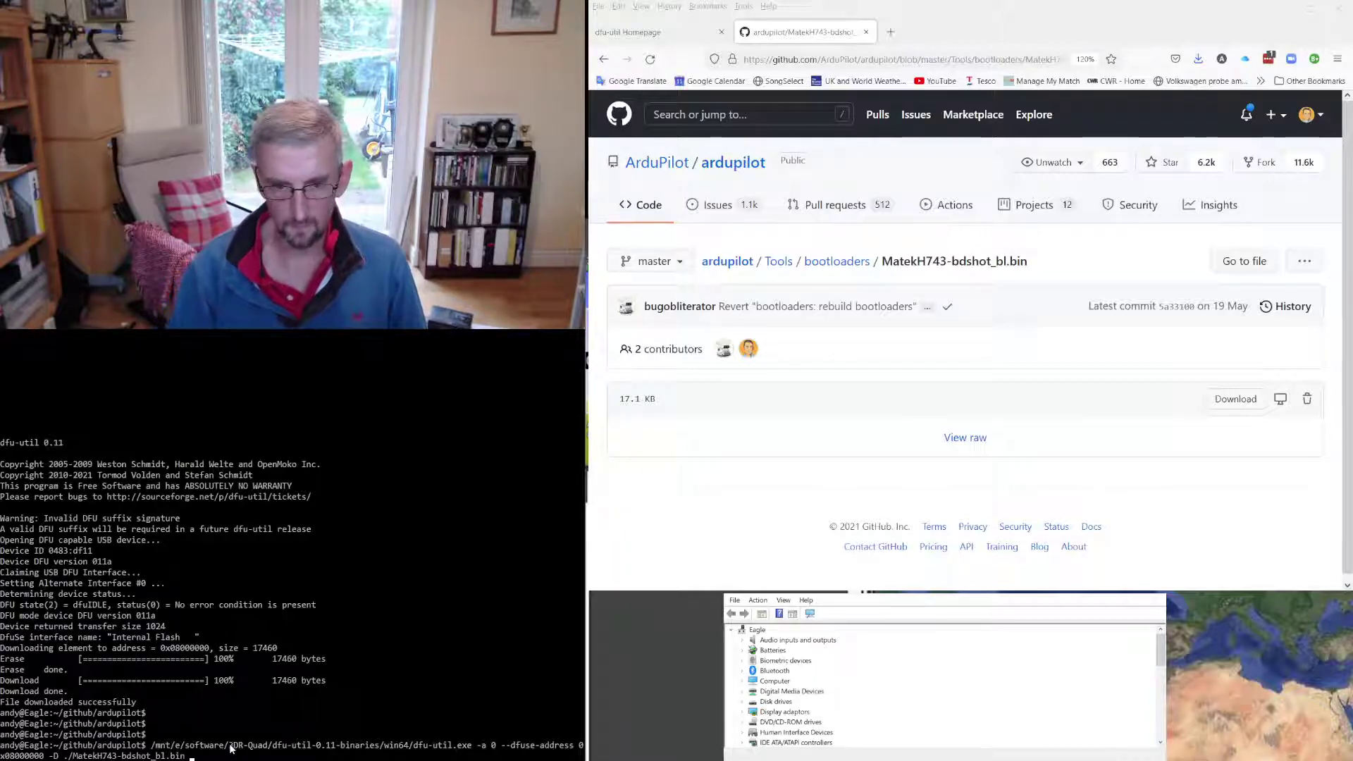
key("Return")
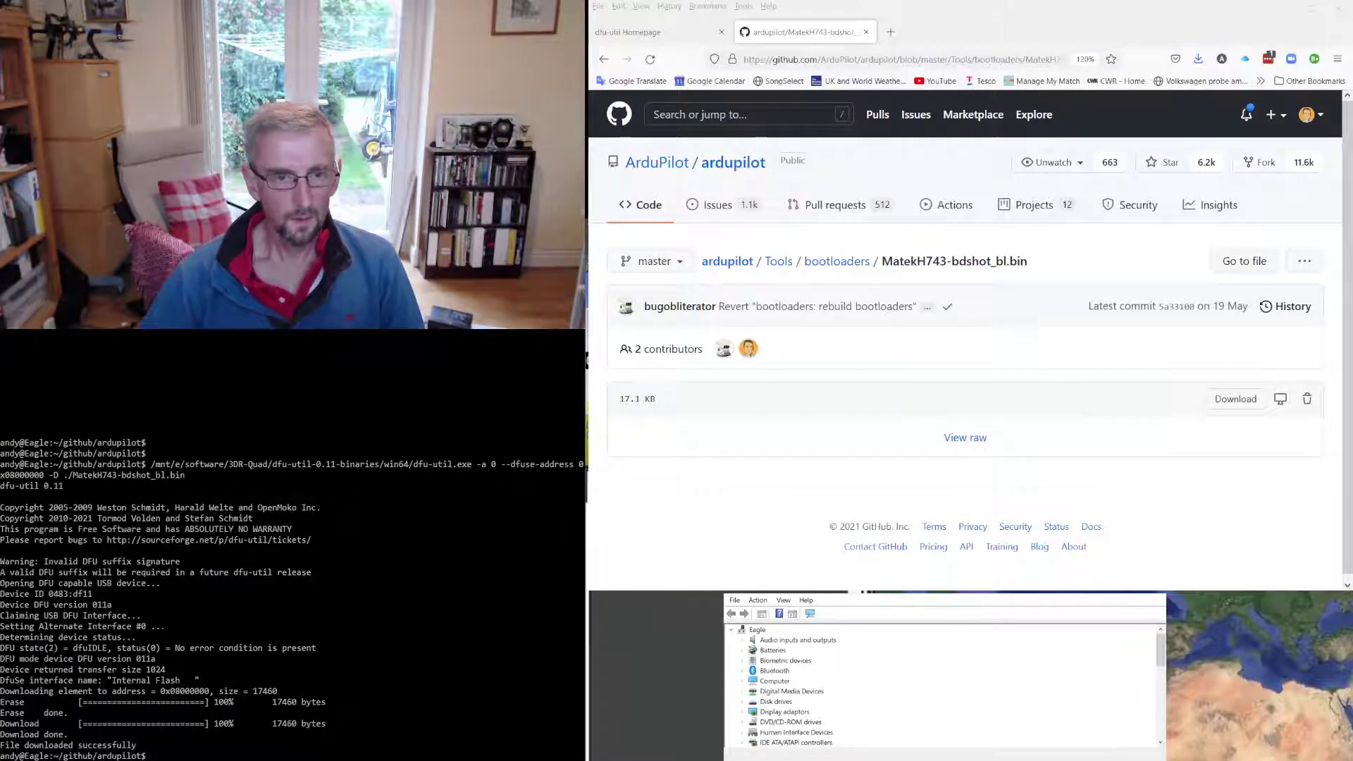
Step: Scroll the messages showing ArduCopter V4.1.0rc2 on MatekH743-bdshot over COM10
scroll(1050, 687, "down", 5)
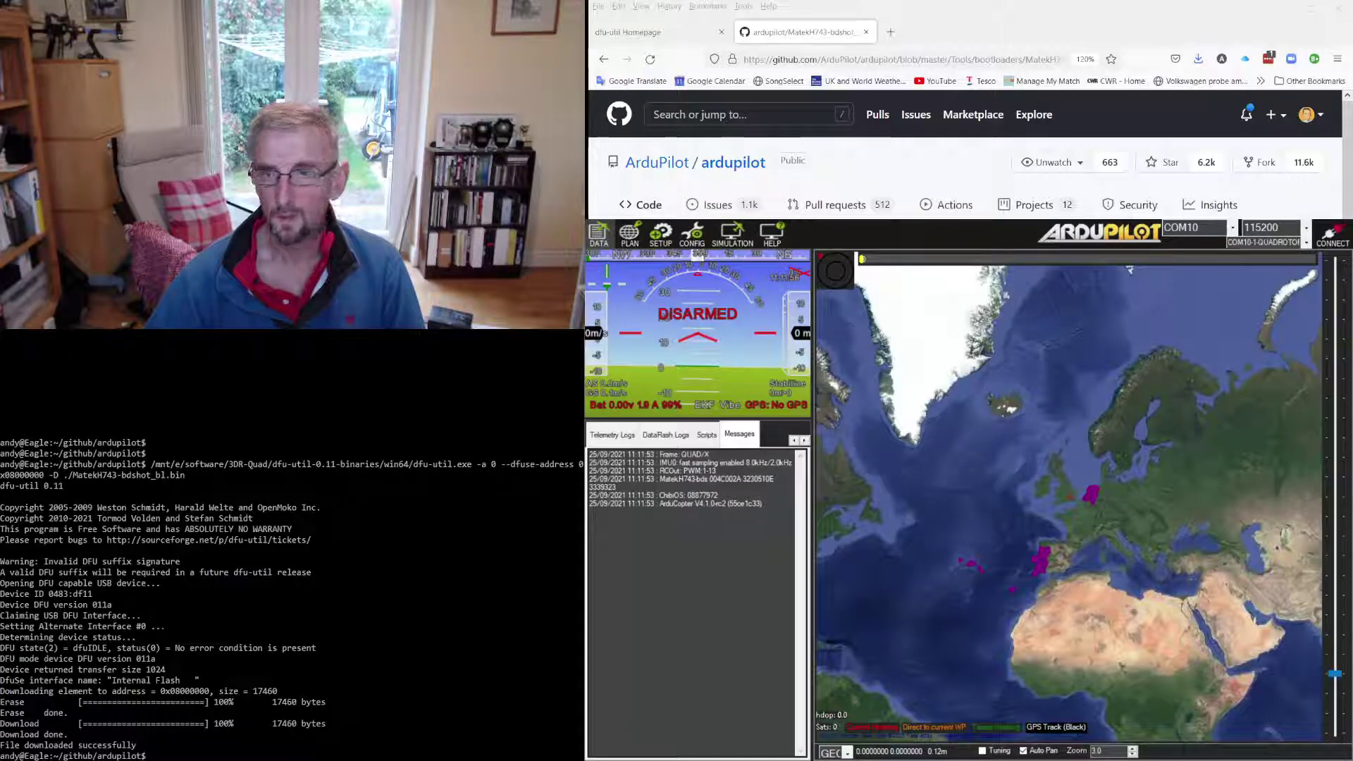
Step: Open Install Firmware in Setup and list the beta firmware versions
left_click(660, 234)
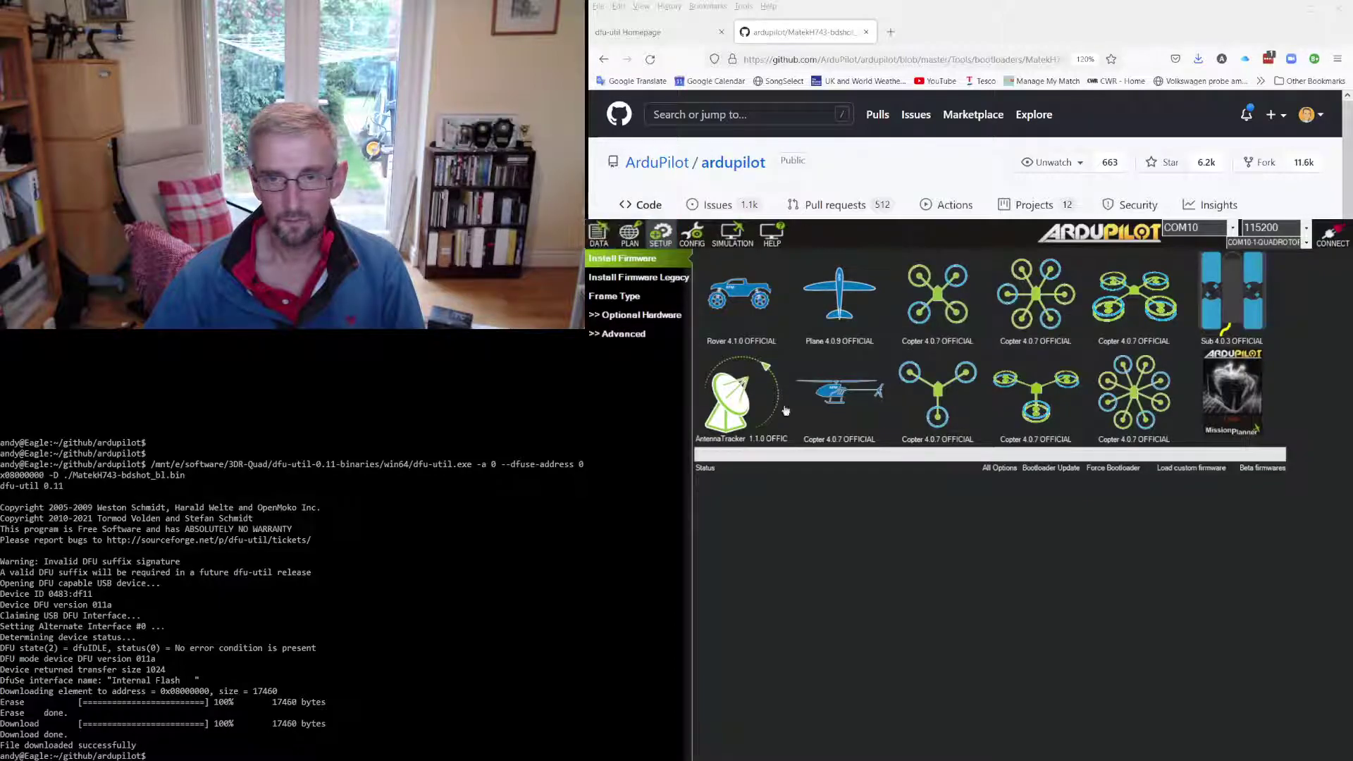
left_click(1267, 470)
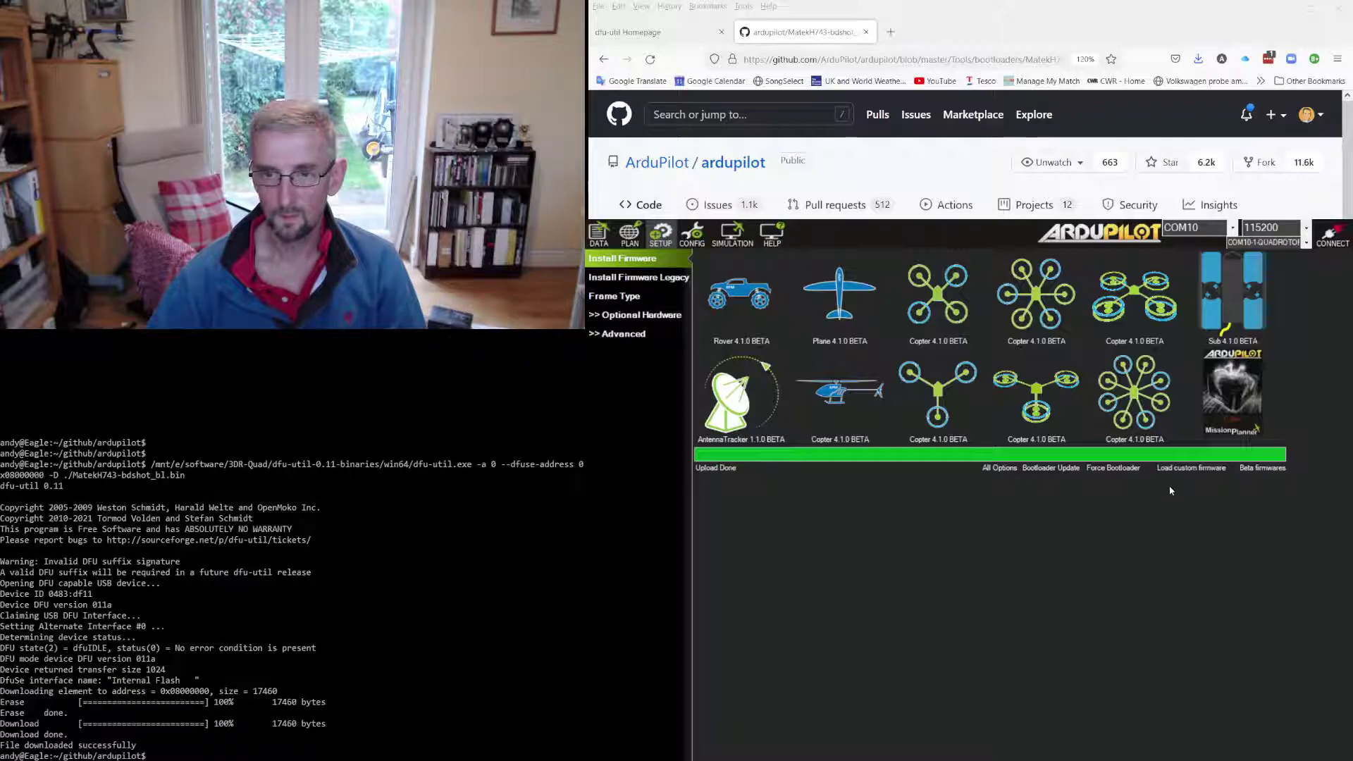
Step: Return to the flight data view and scroll through the board's ArduCopter startup messages
left_click(598, 234)
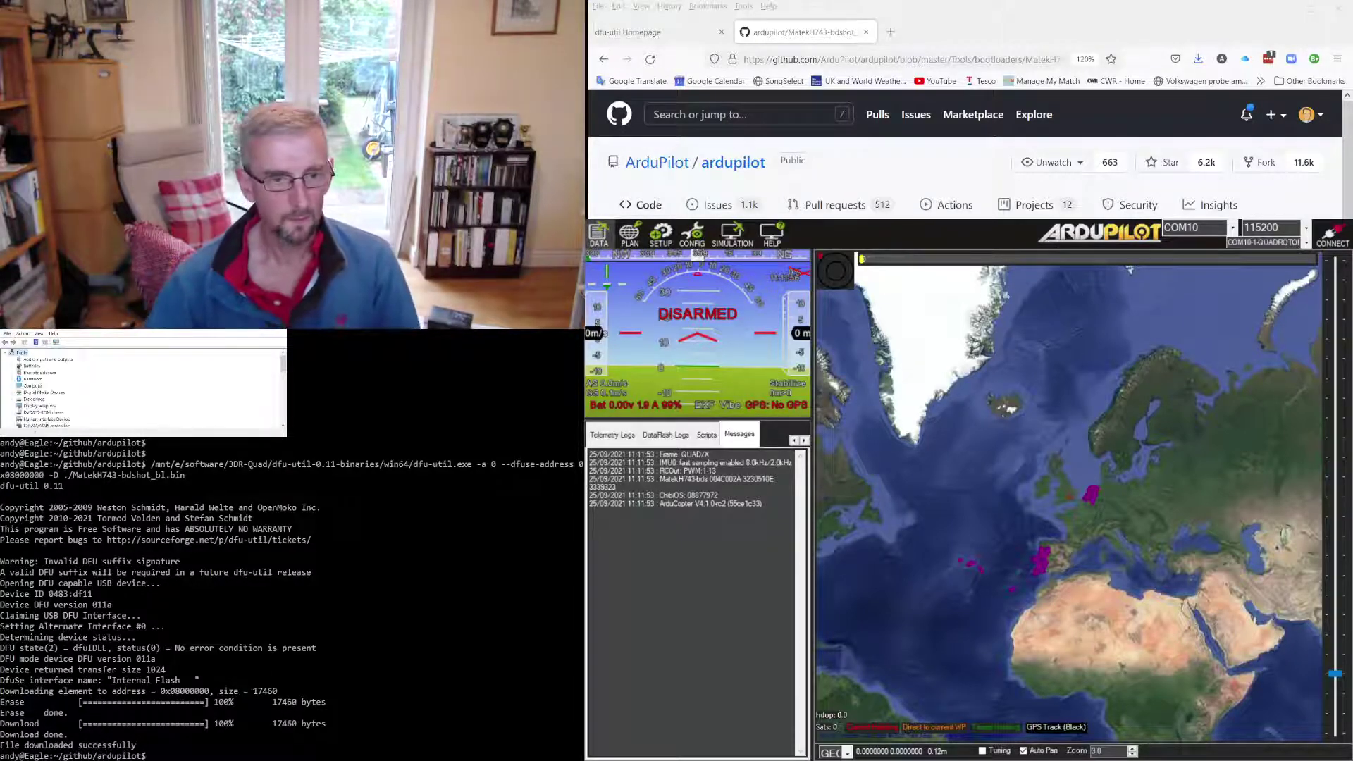
scroll(167, 376, "down", 4)
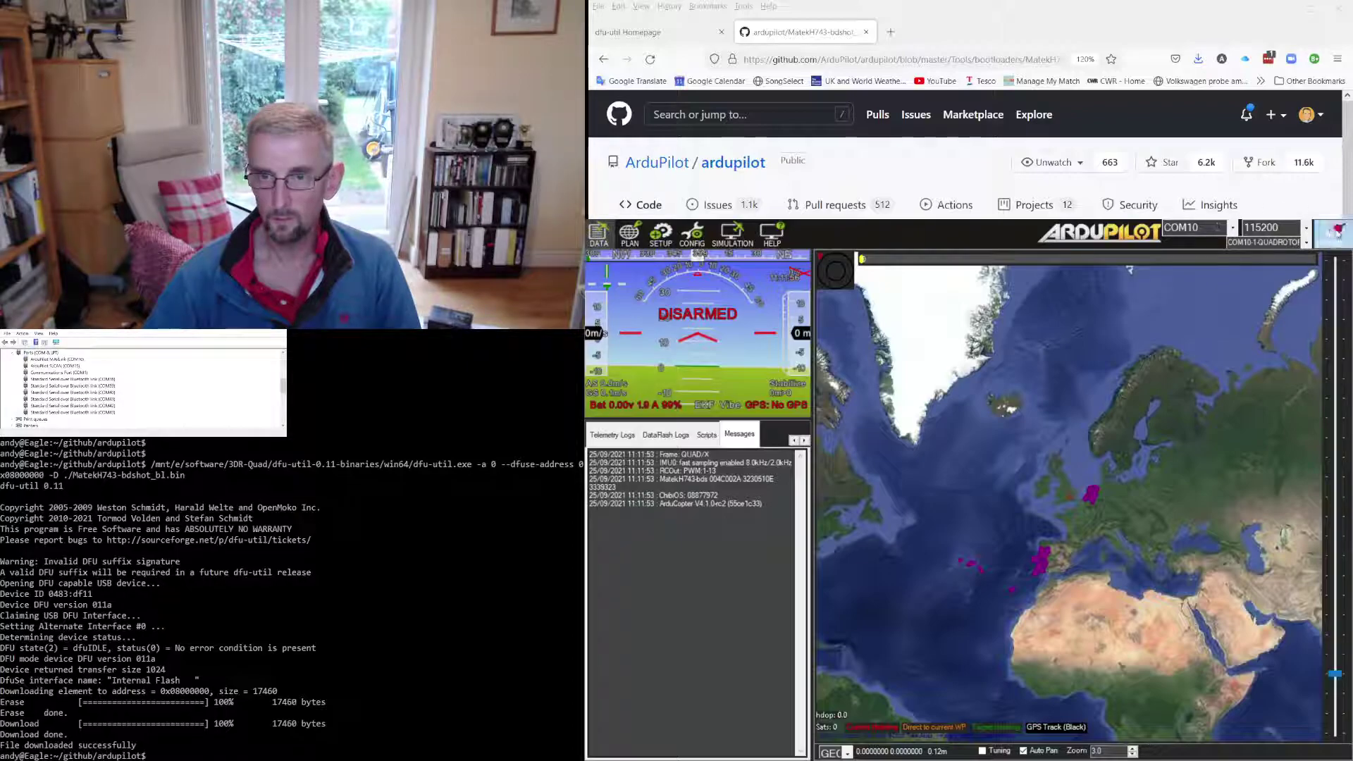
Step: Disconnect and reconnect on COM10 to get fresh ArduCopter V4.1.0rc2 startup messages
left_click(1335, 235)
left_click(1336, 235)
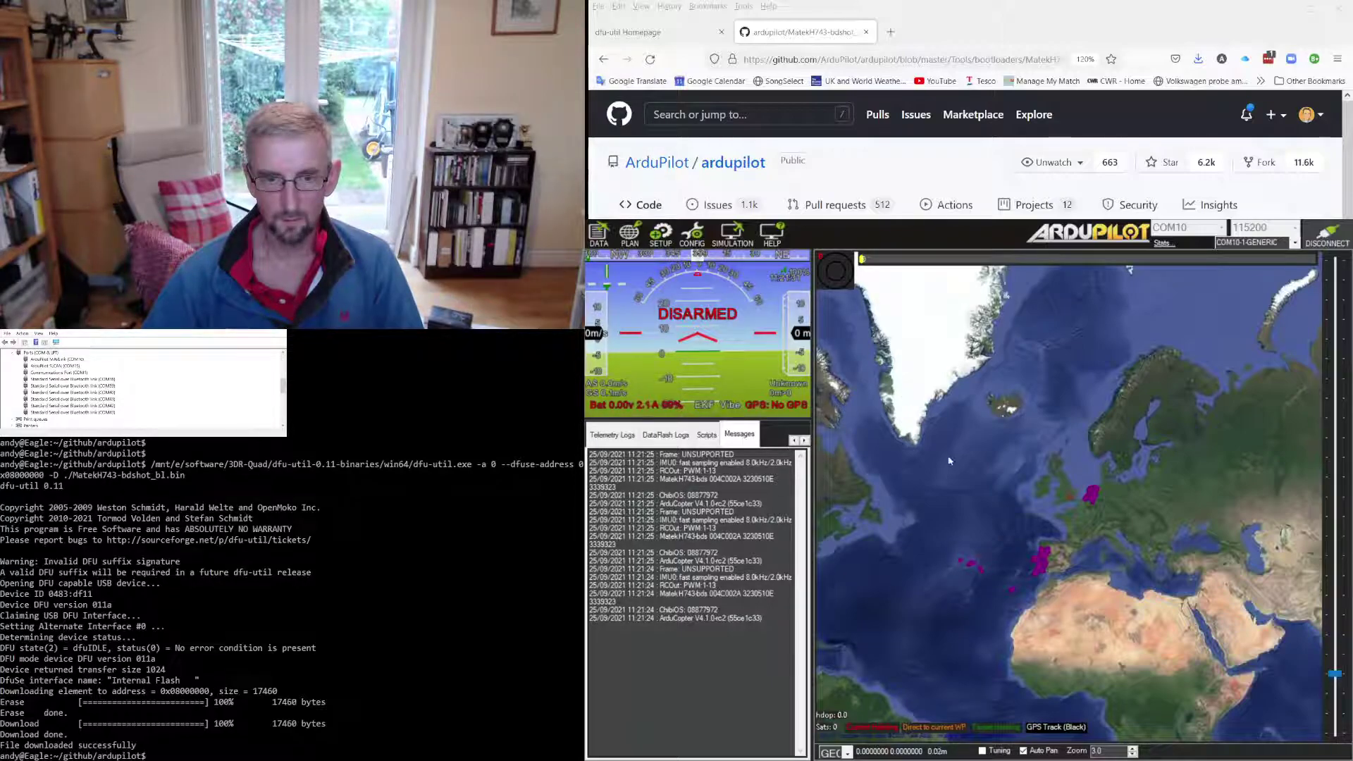
Step: Open Setup > Mandatory Hardware > HW ID to list the ICM20602 and MPU6000 sensors
left_click(659, 235)
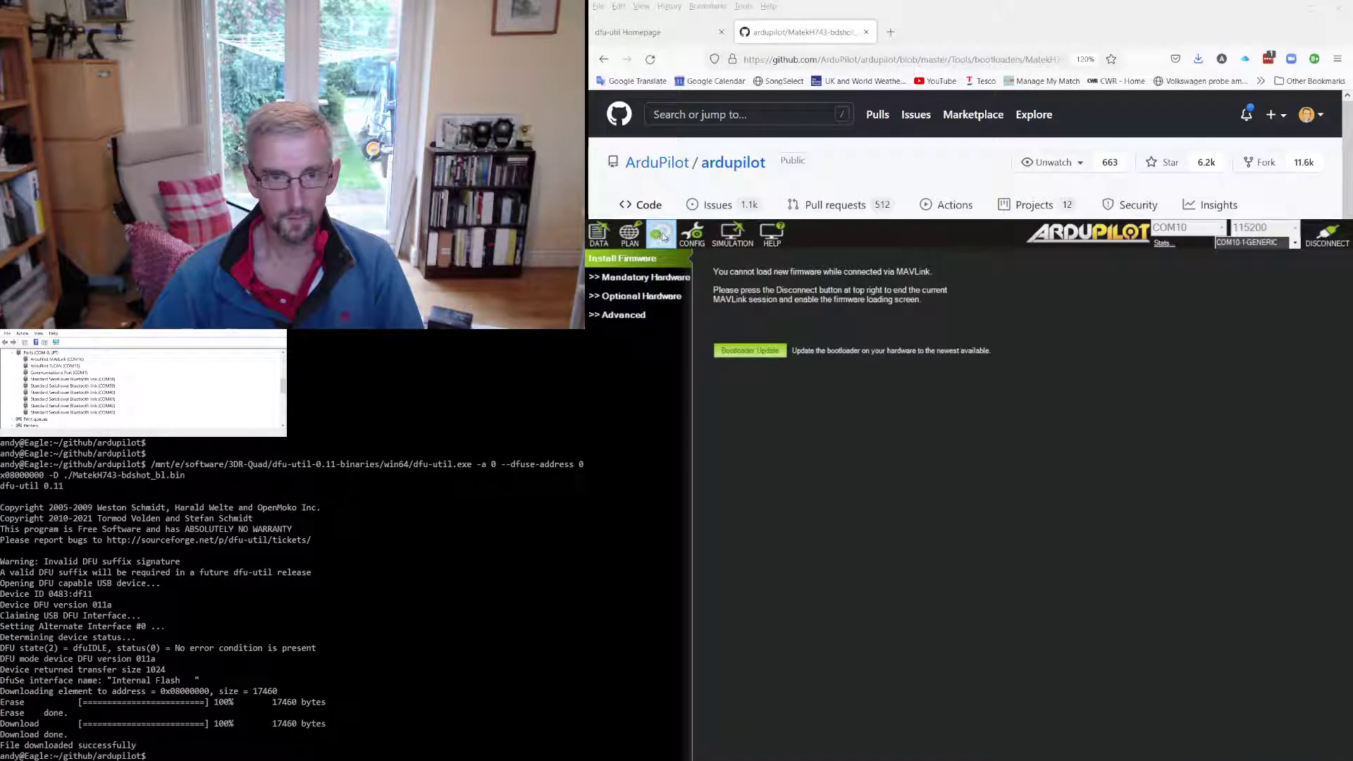
left_click(667, 279)
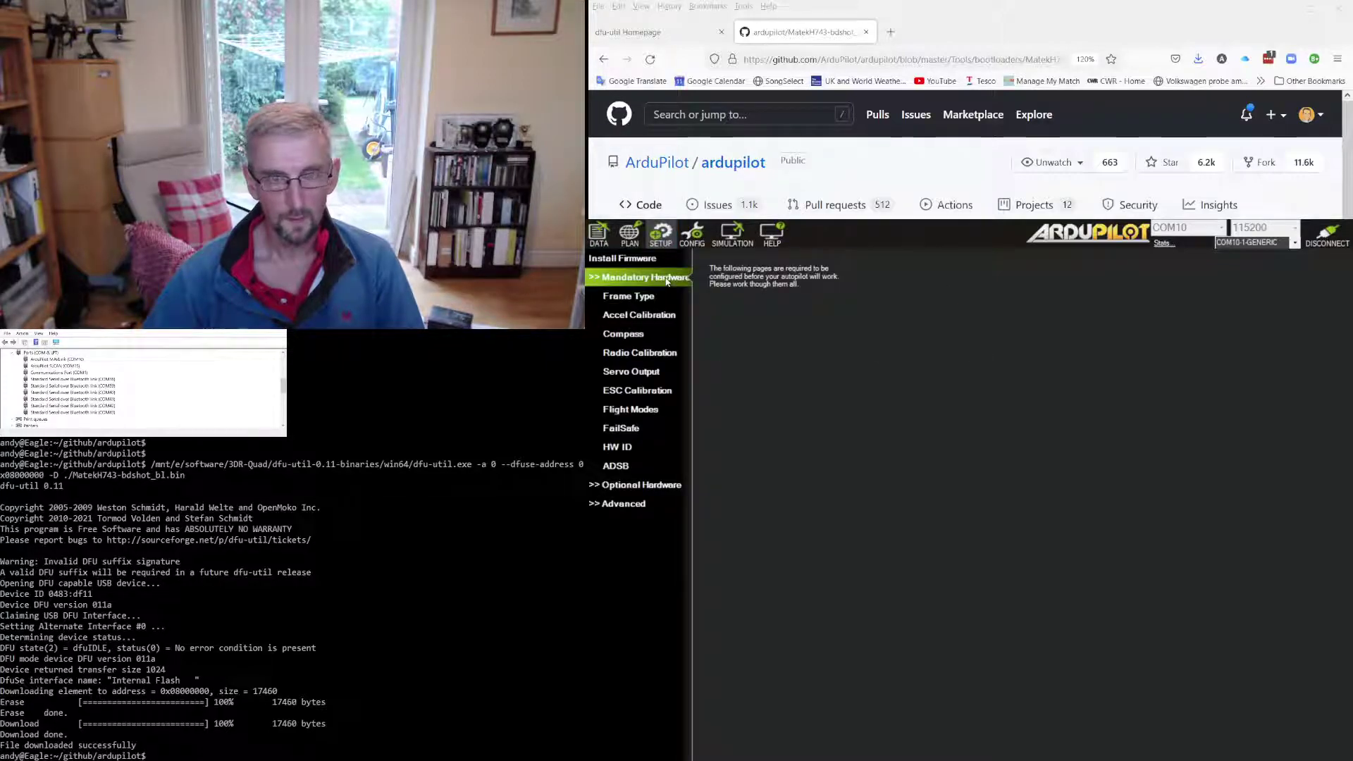
left_click(648, 448)
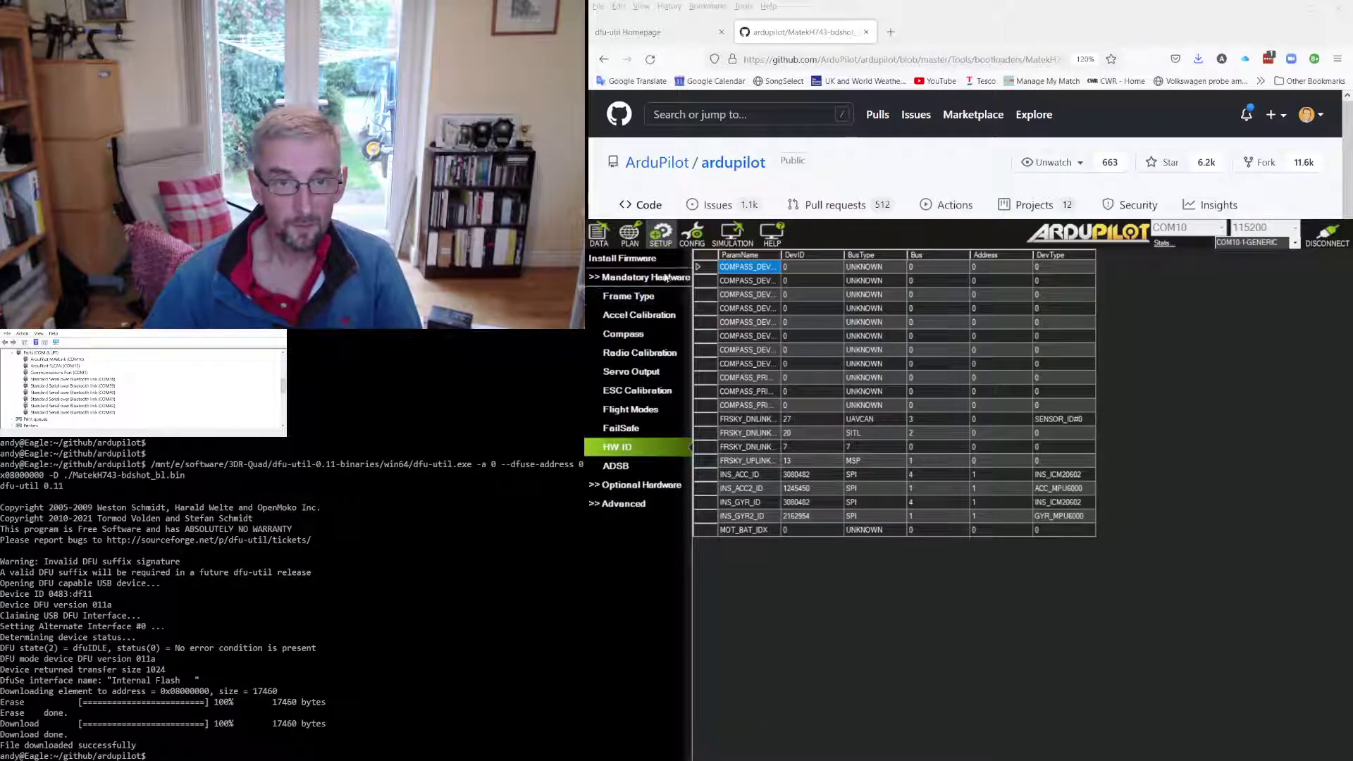
Step: Choose Quad as the frame class, then open the Accel Calibration page
left_click(632, 297)
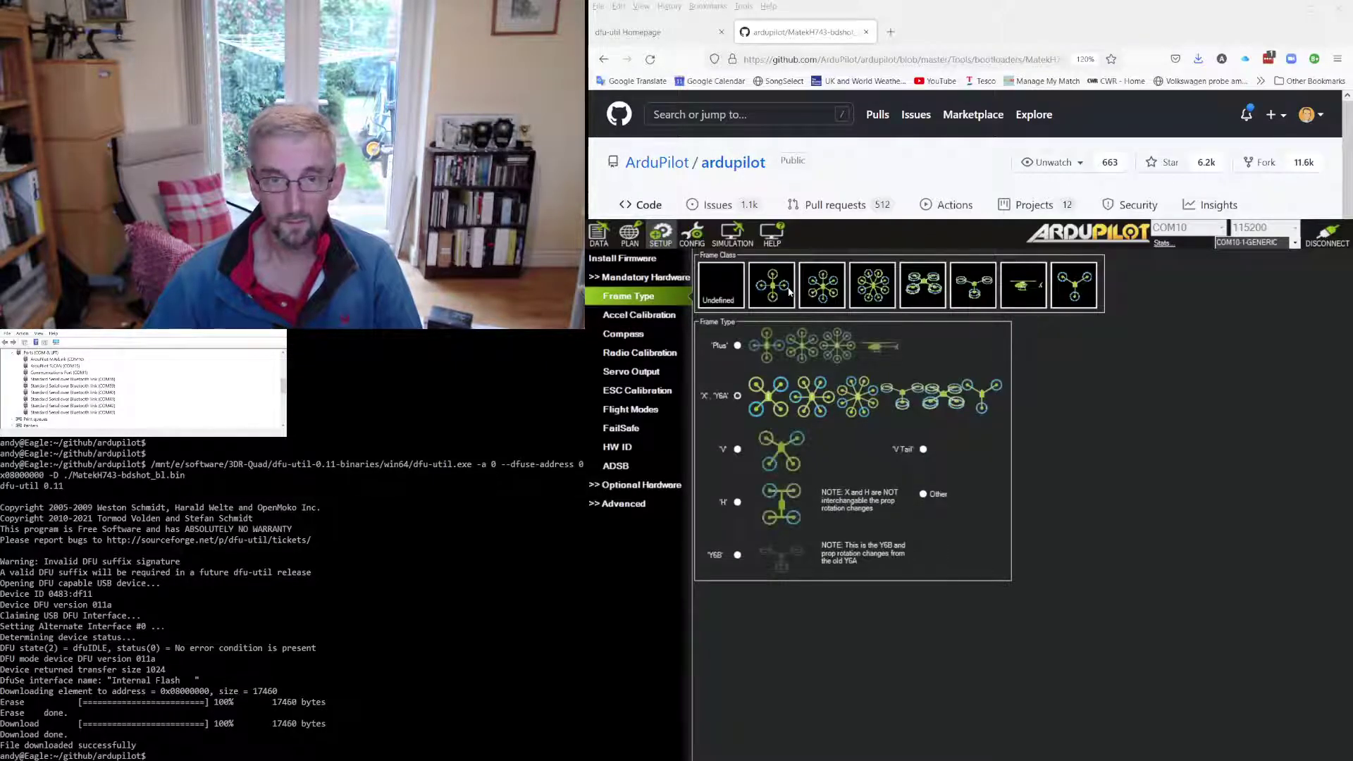
left_click(788, 290)
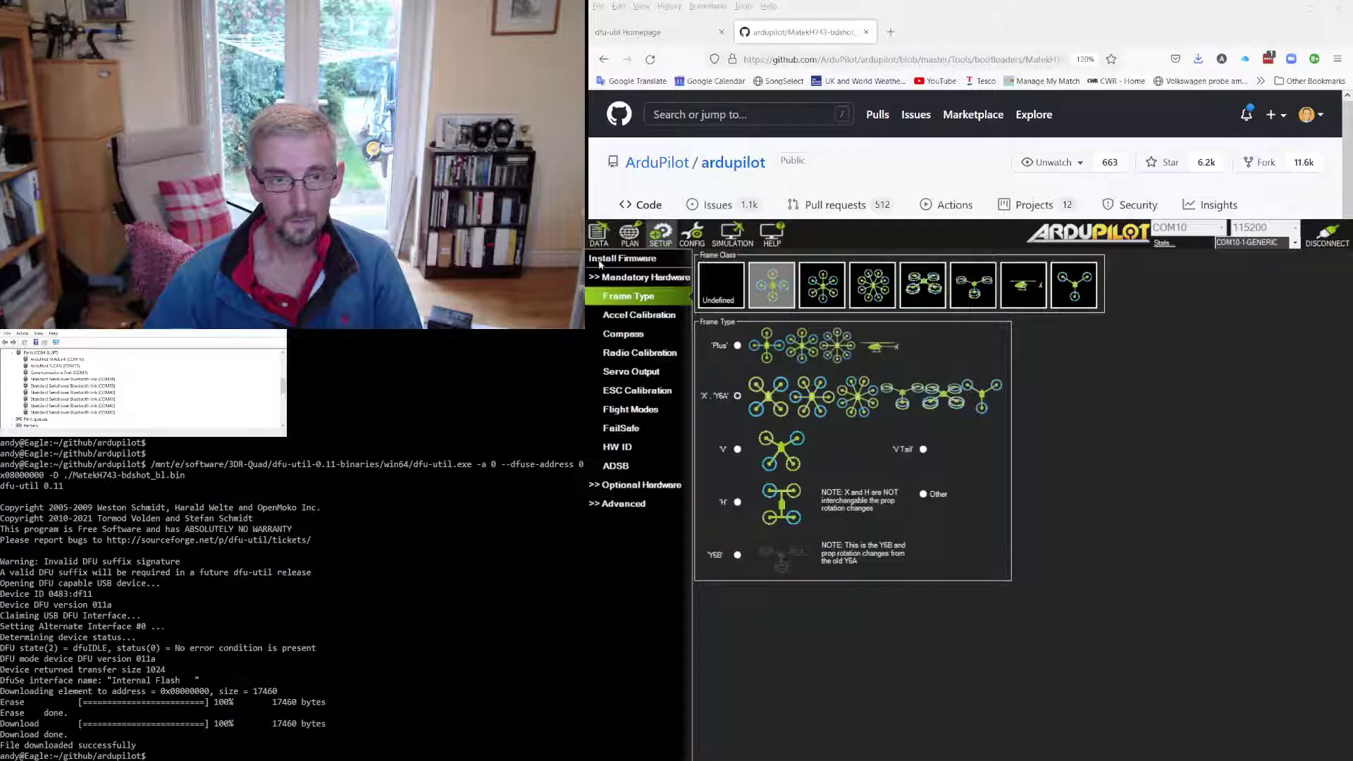
left_click(600, 239)
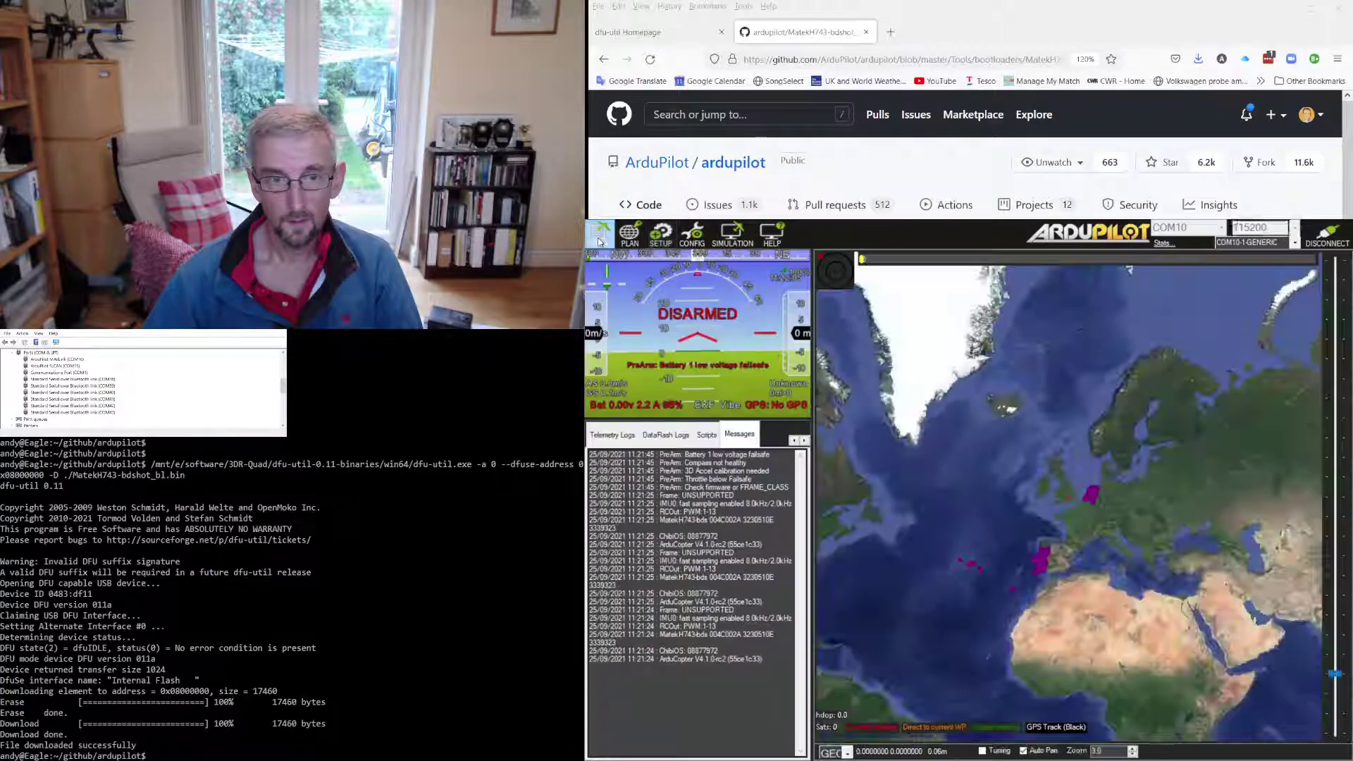
left_click(655, 236)
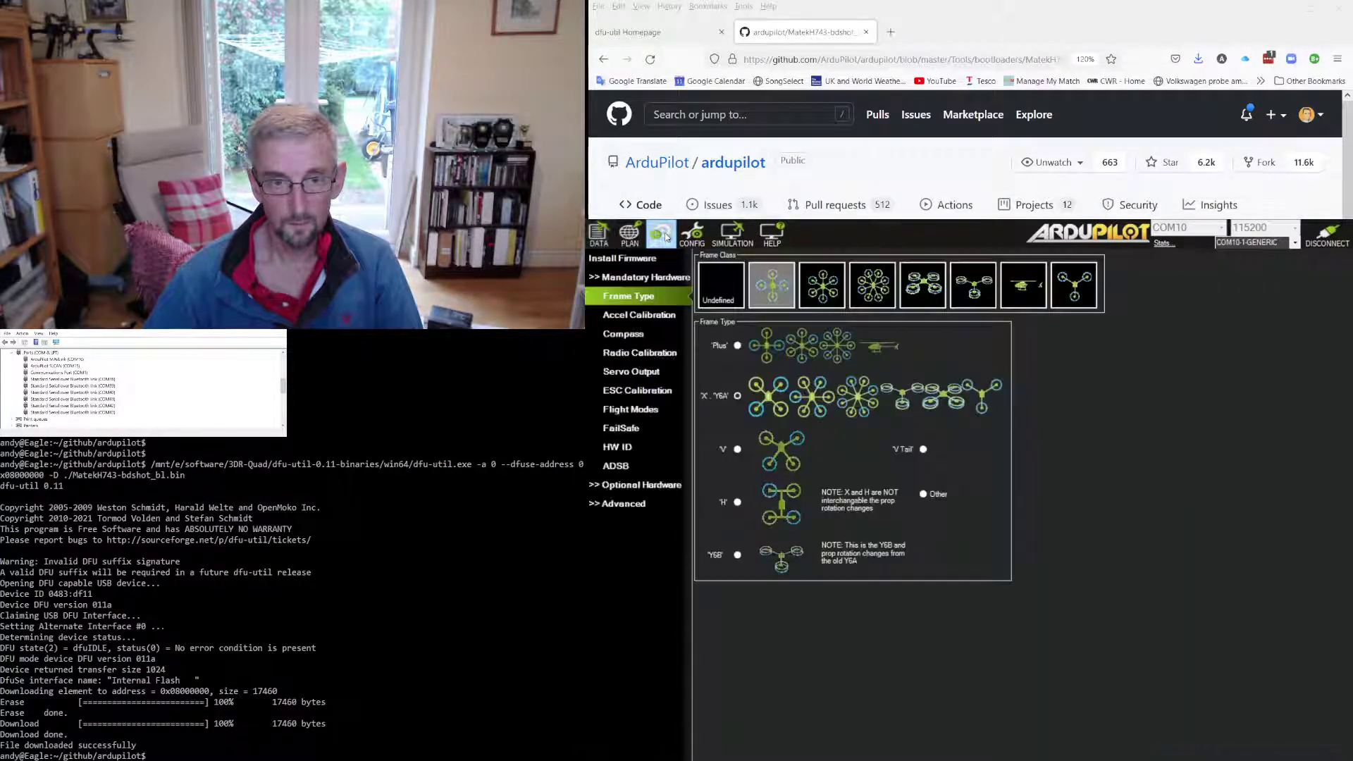
left_click(656, 318)
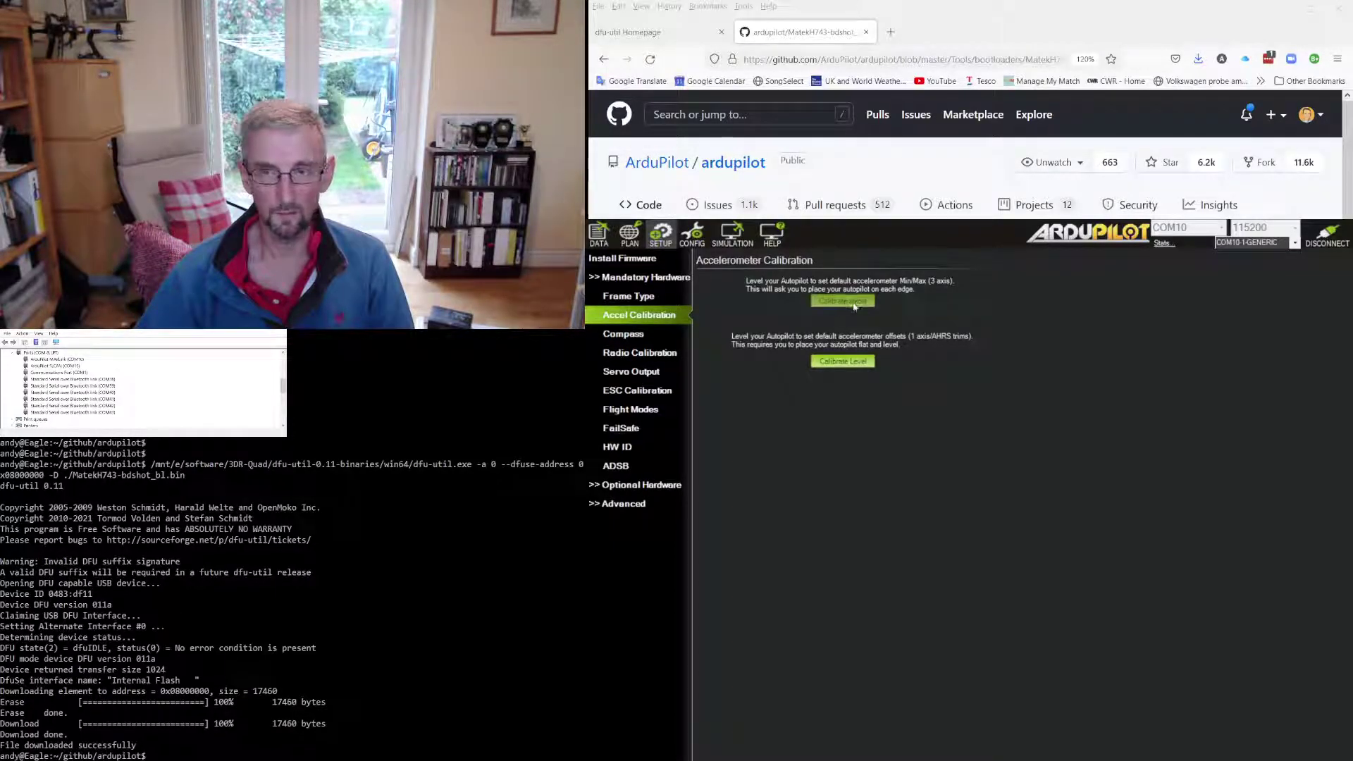
Step: Run Calibrate Accel through level, left, right, nose-down, nose-up and upside-down positions
left_click(846, 303)
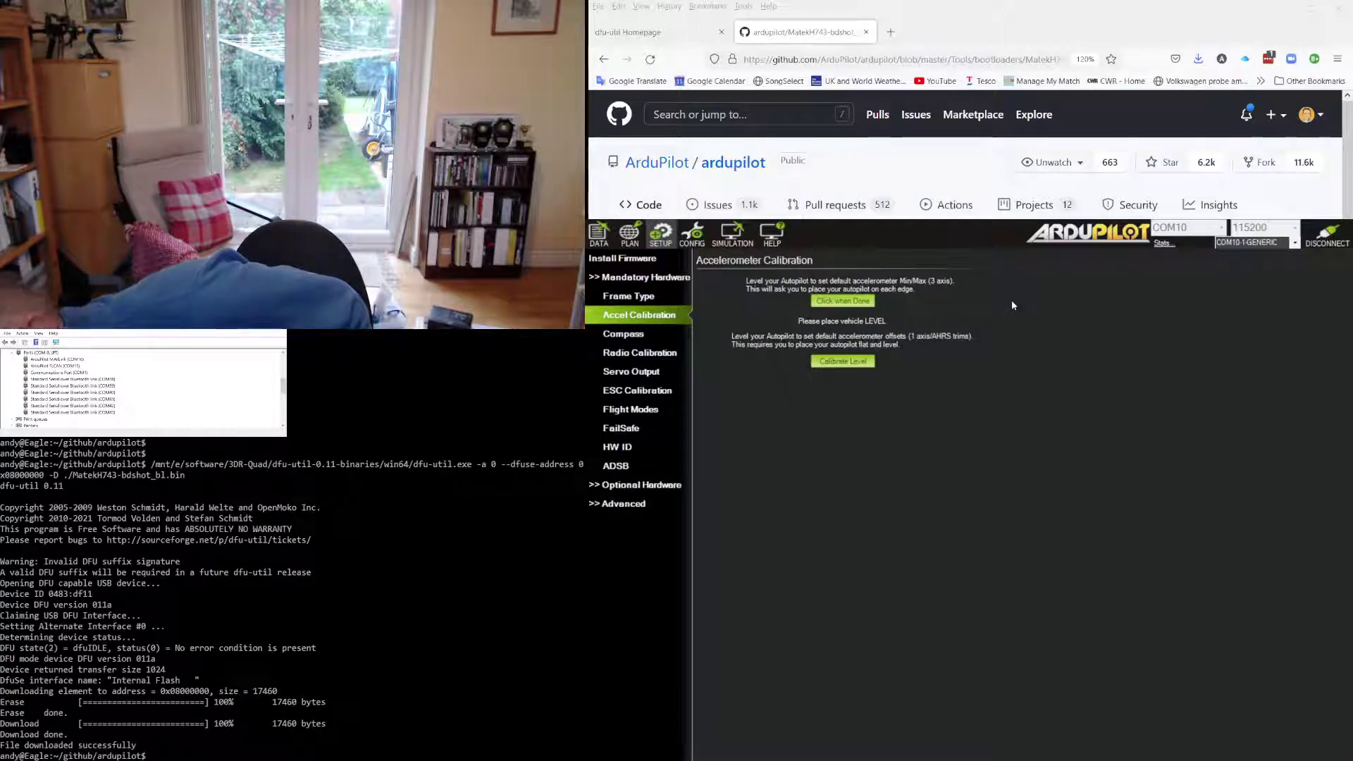
key("Return")
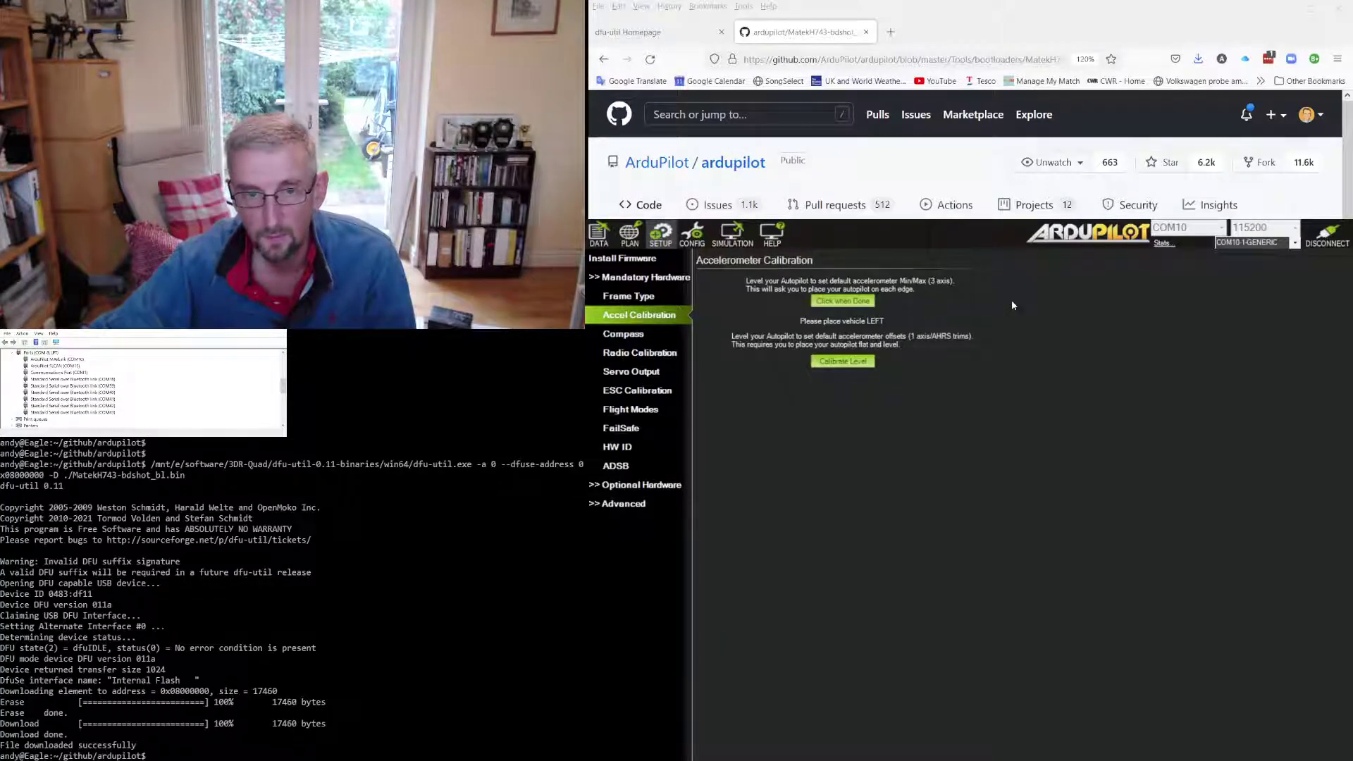
key("Return")
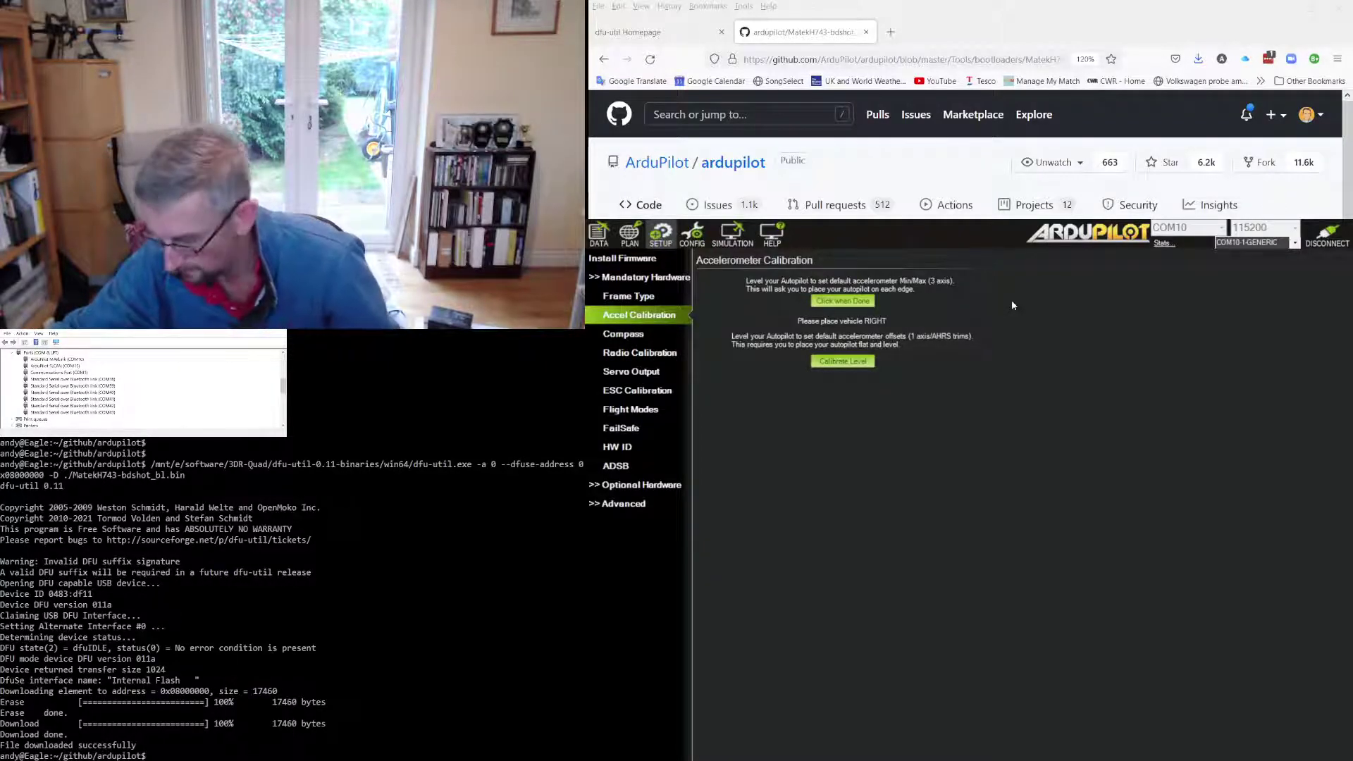
key("Return")
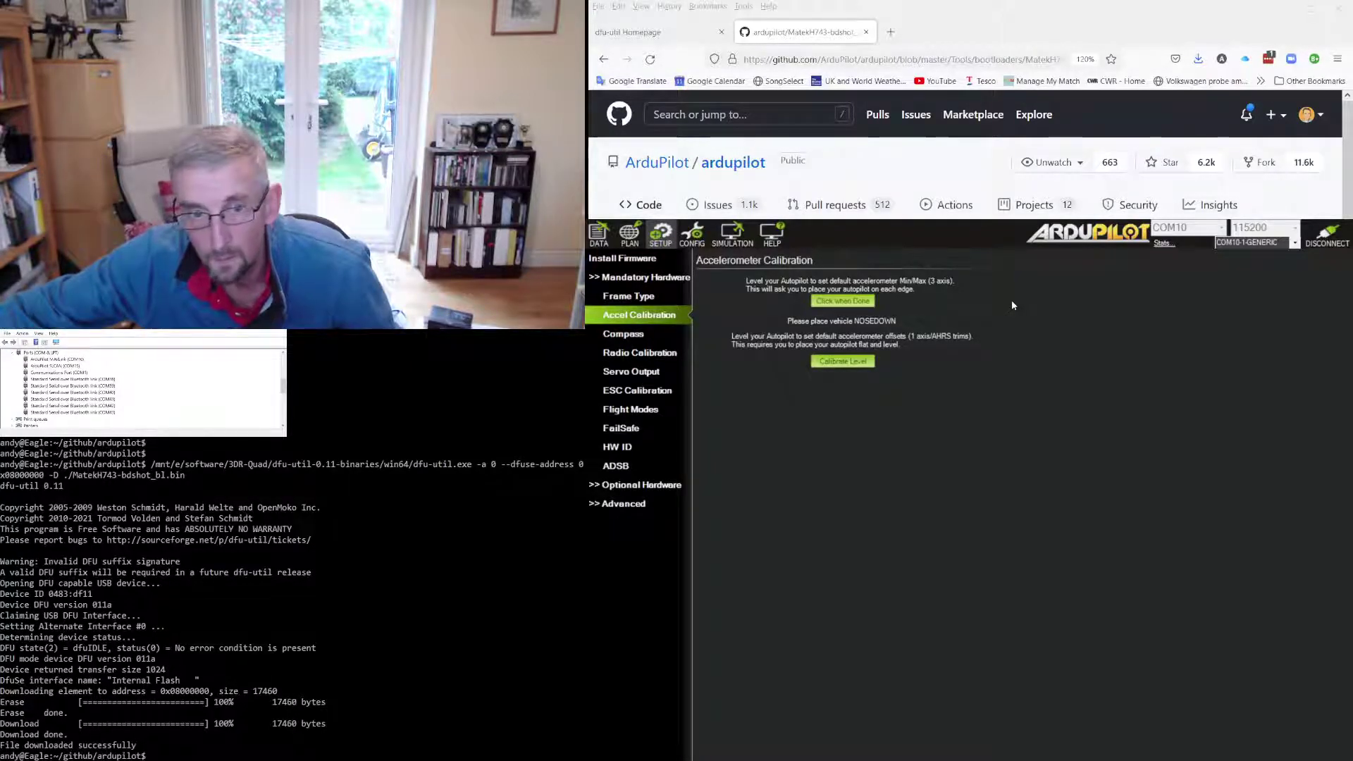
key("Return")
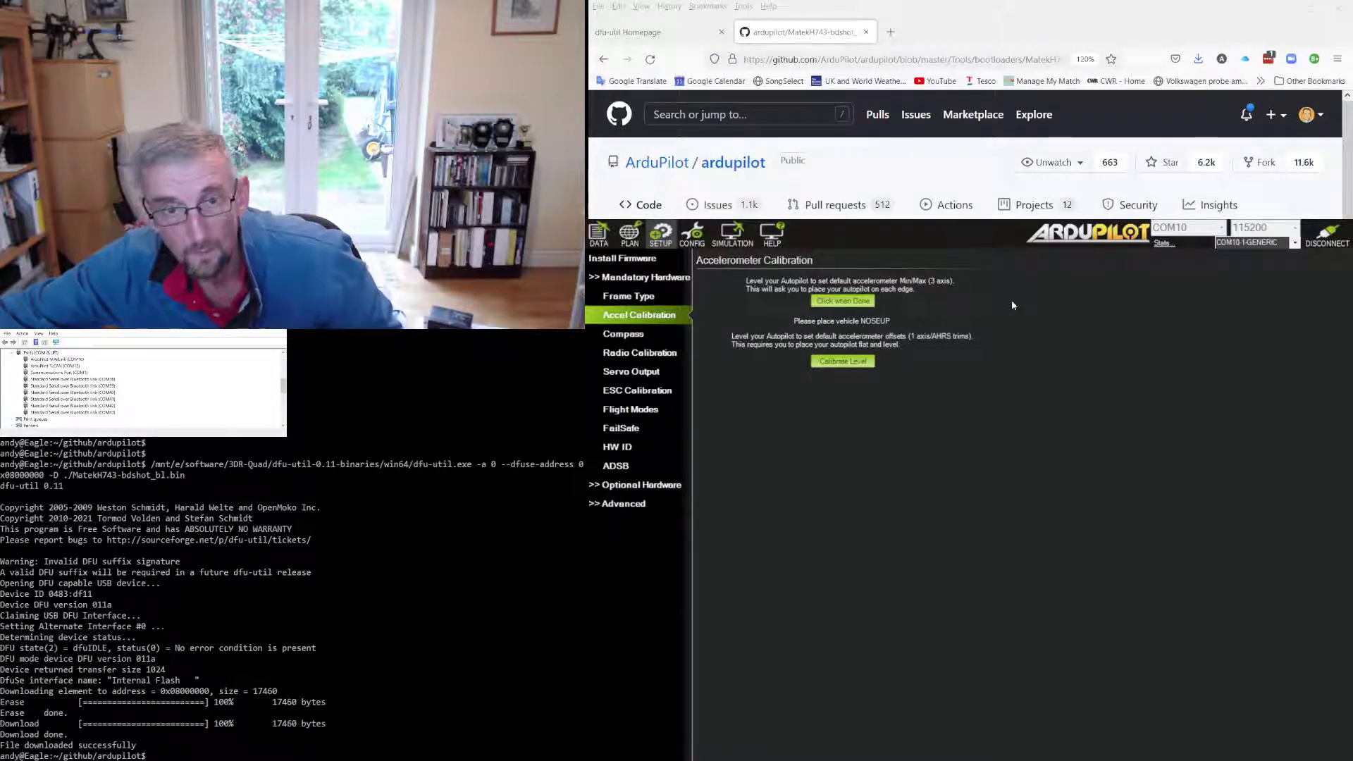
key("Return")
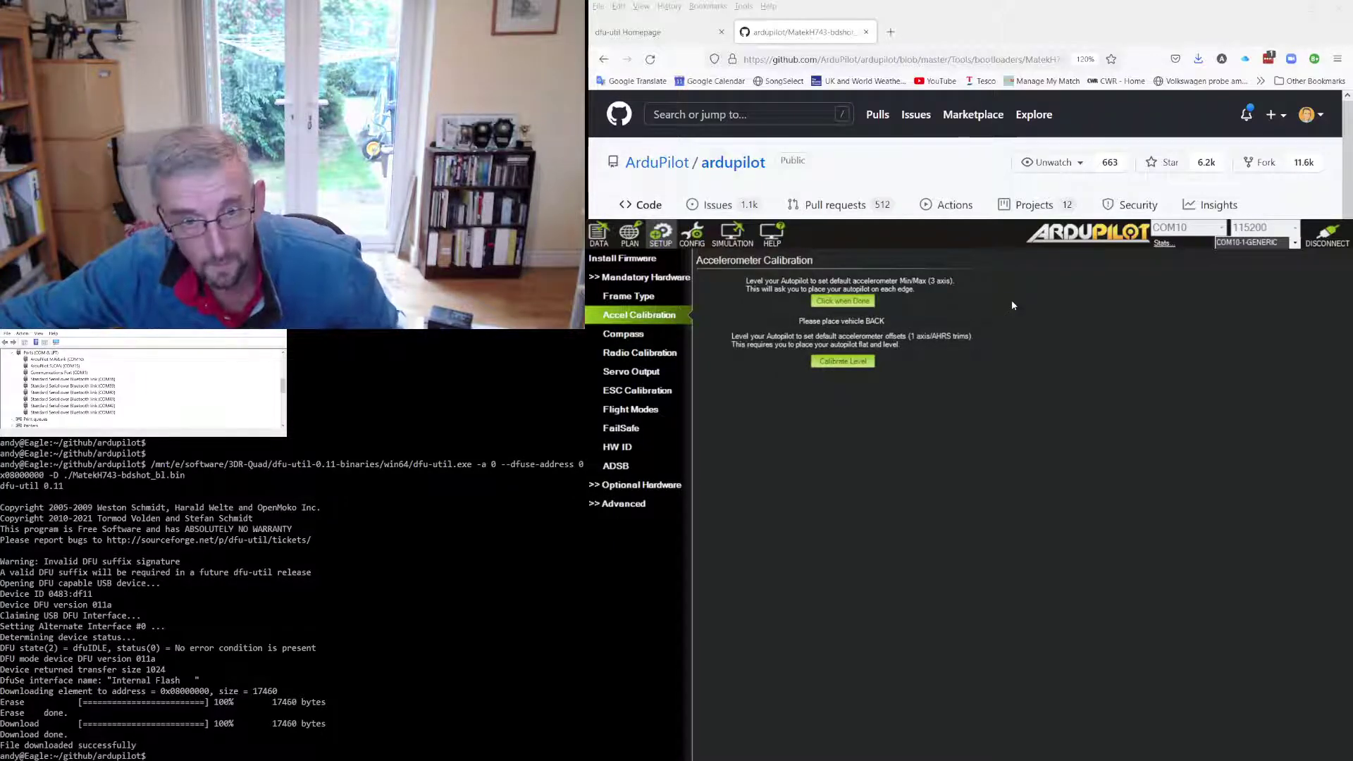
key("Return")
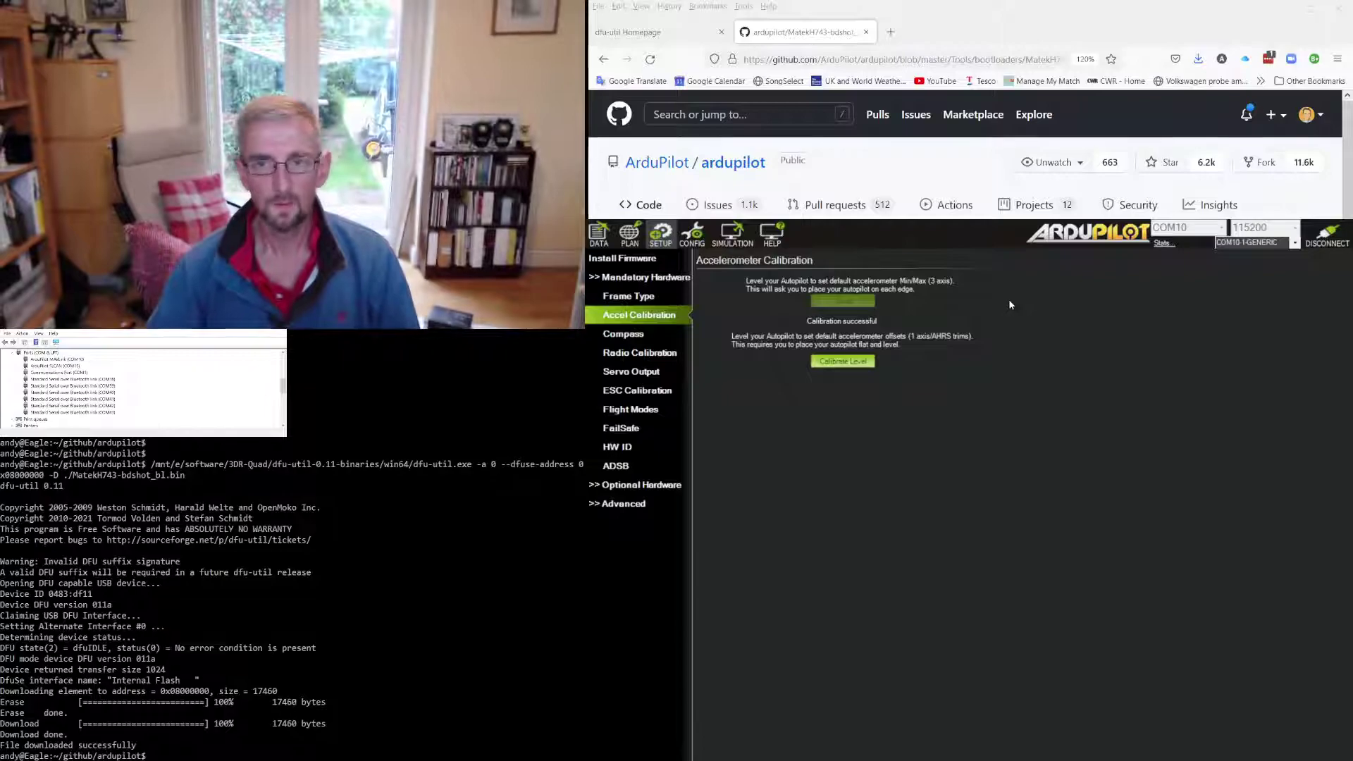
Step: Reconnect to the flight controller on COM10 and check the flight data messages report 'Frame: QUAD/X'
left_click(1326, 236)
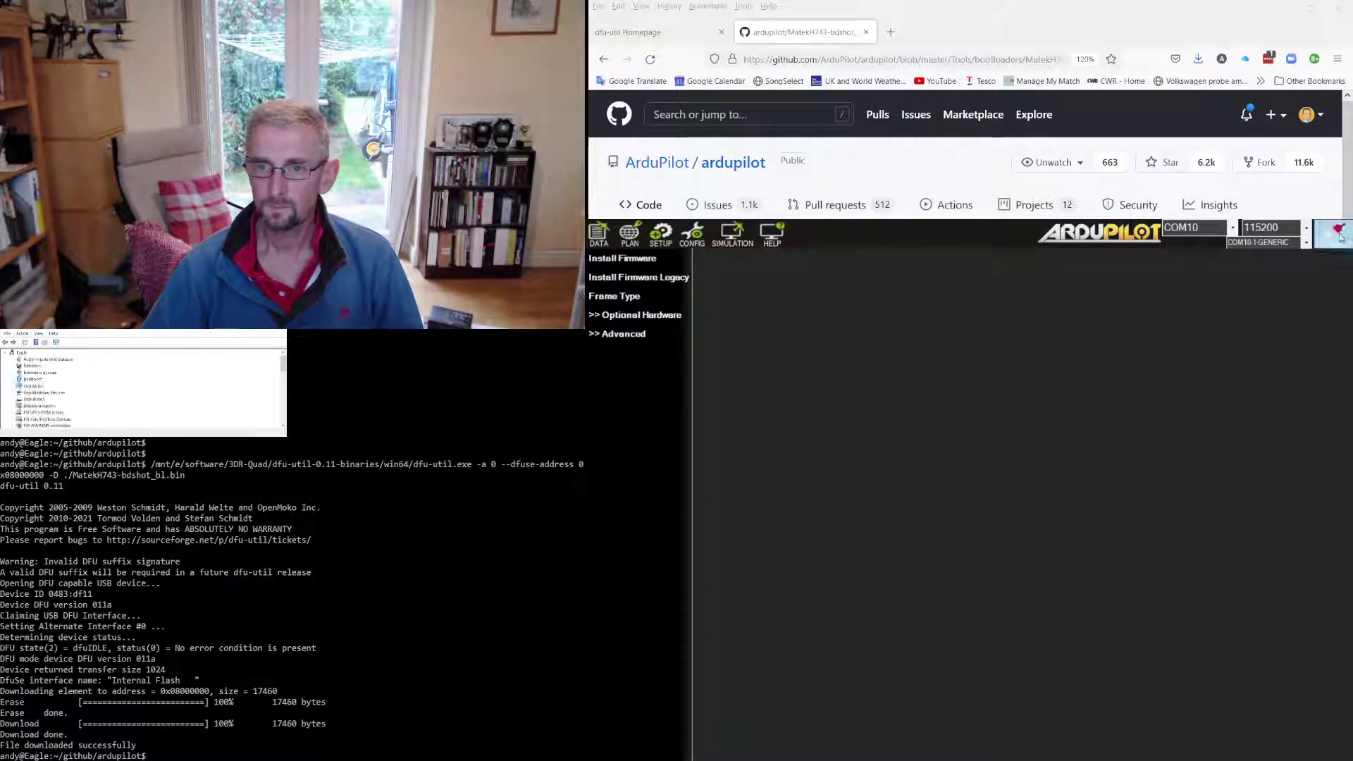
left_click(1340, 238)
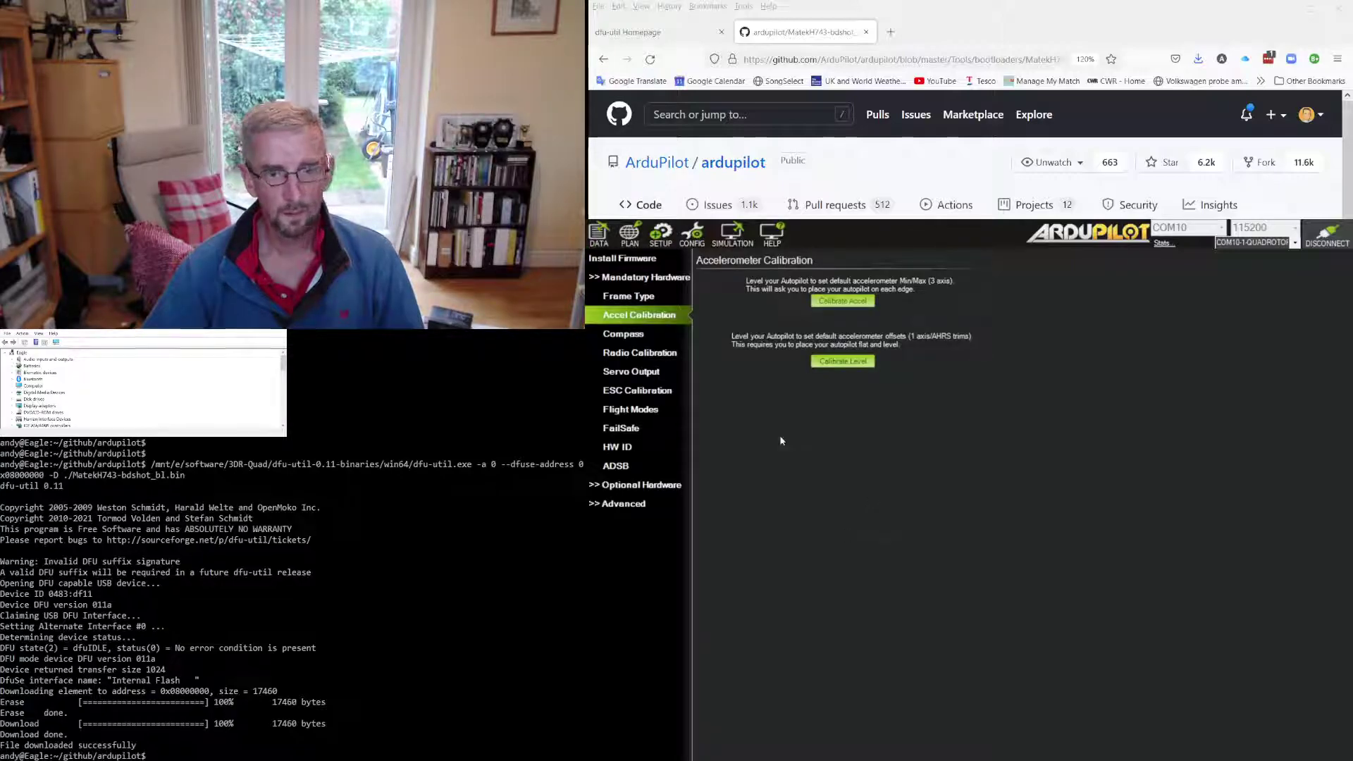
left_click(600, 236)
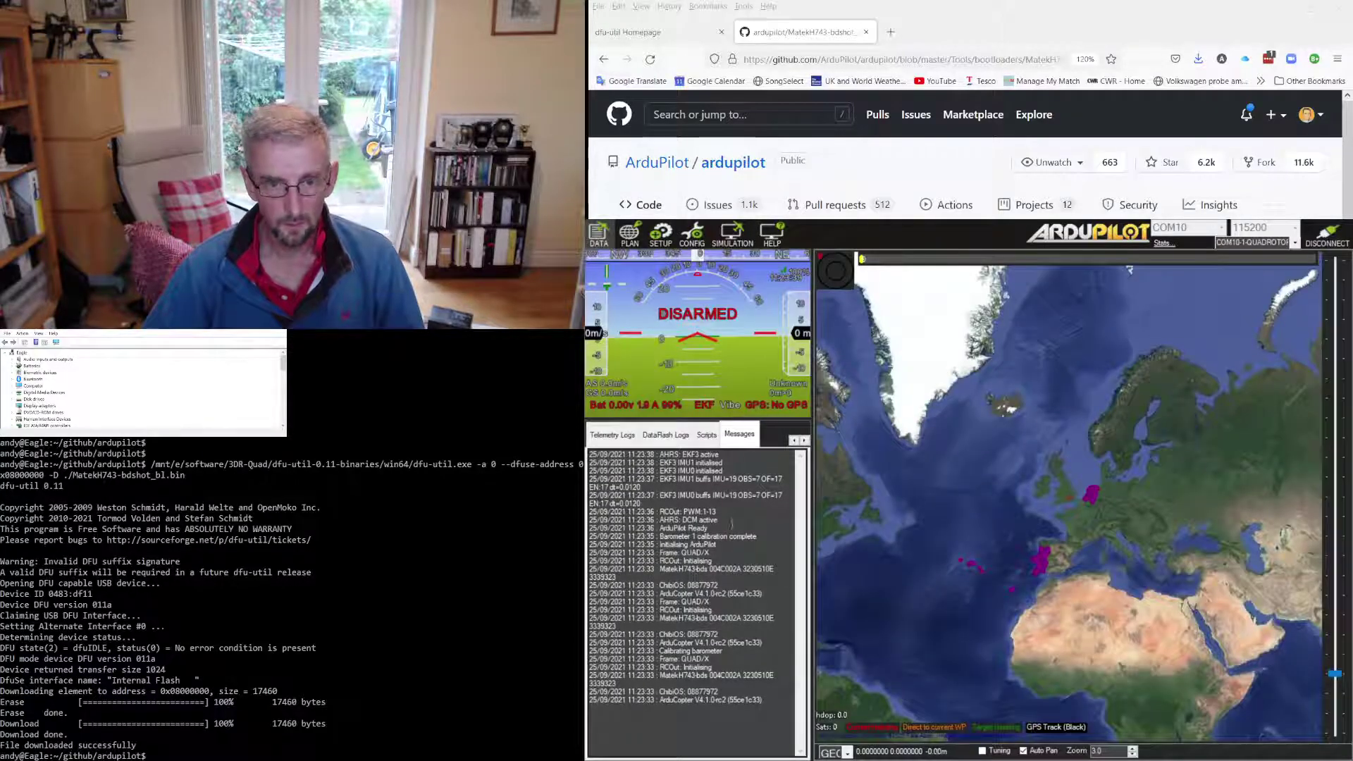